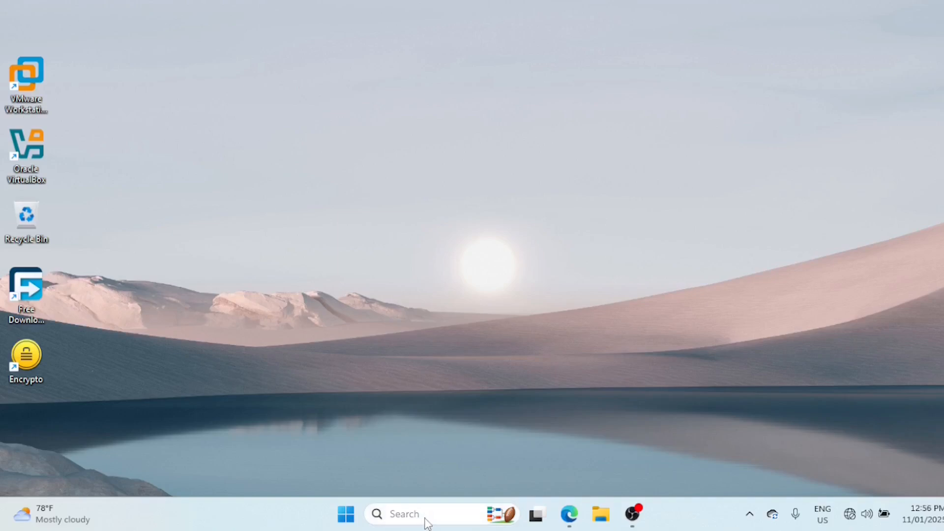
Open the list of other trouble-shooters in the Windows system Troubleshoot settings
click(426, 520)
text(sett)
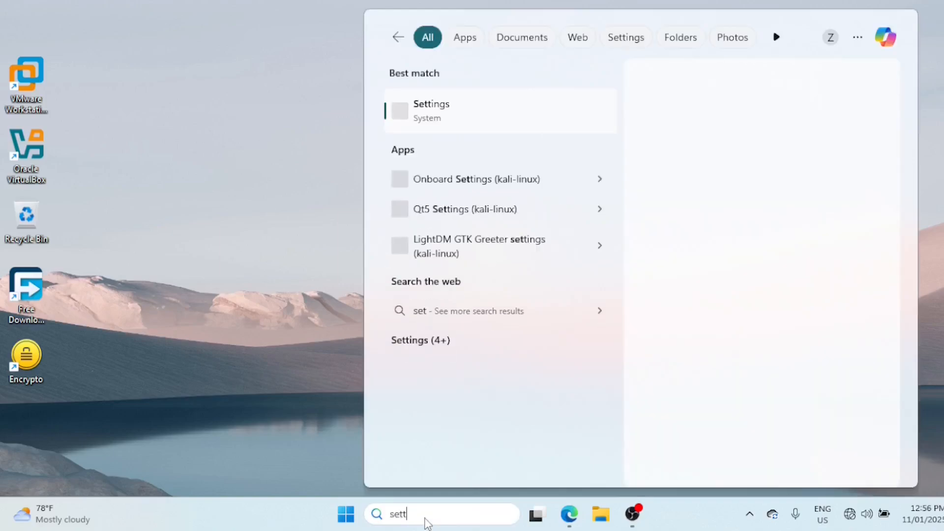
click(433, 118)
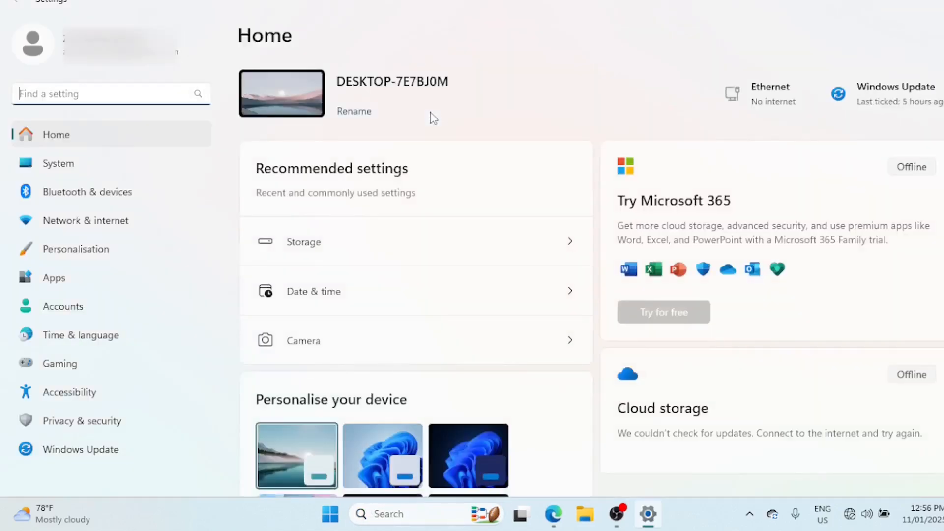
click(90, 168)
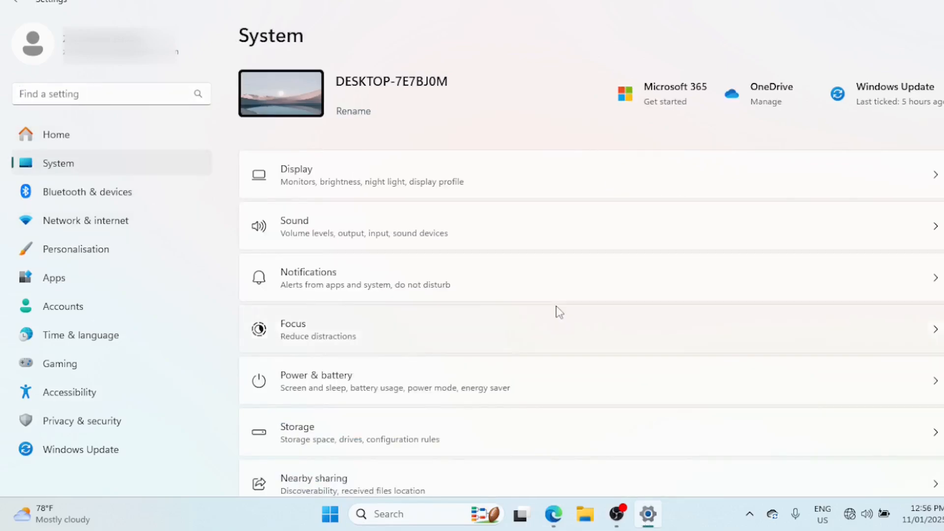
scroll(590, 295, down, 3)
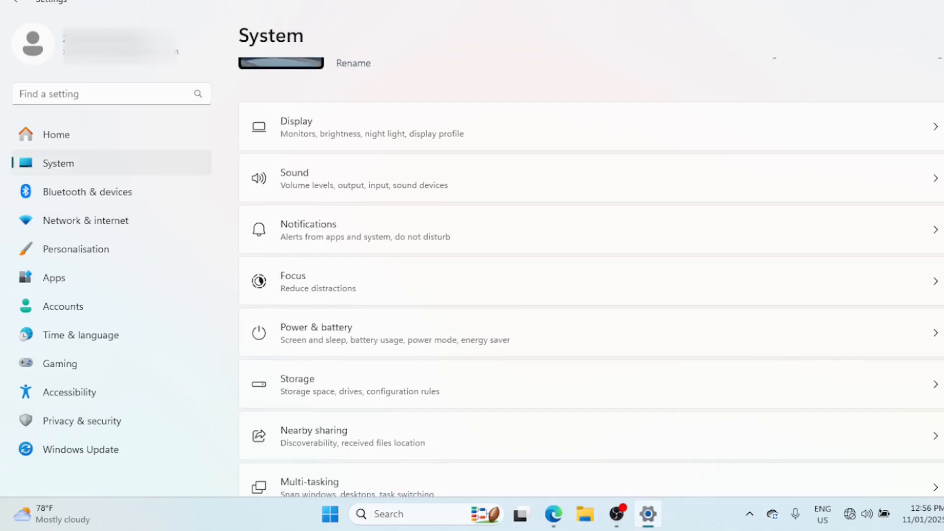
scroll(590, 295, down, 5)
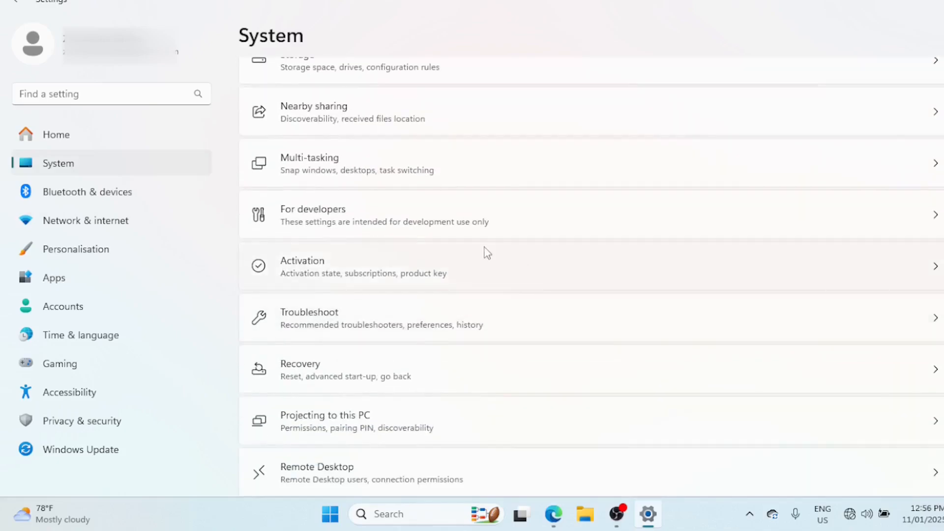
click(372, 318)
click(374, 287)
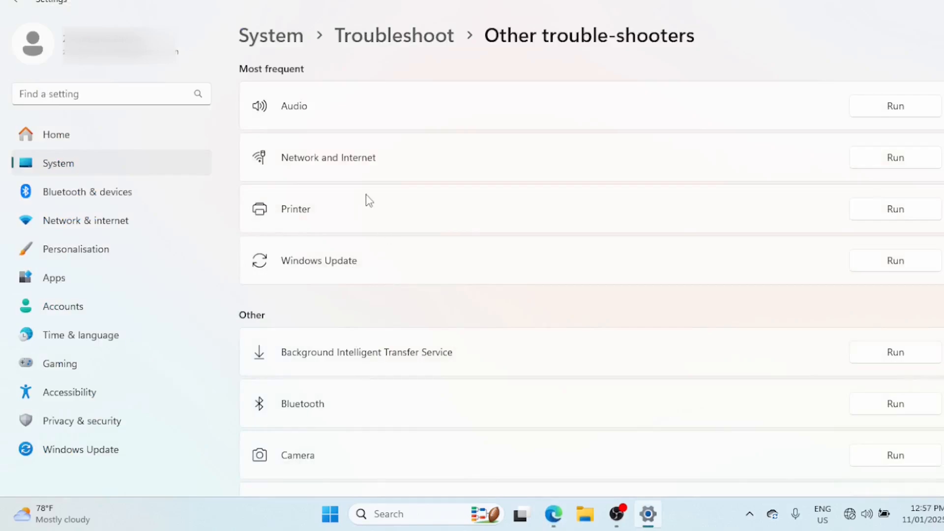
Run the Network and Internet trouble-shooter and restart the Ethernet network adaptor from its recommendations
click(887, 168)
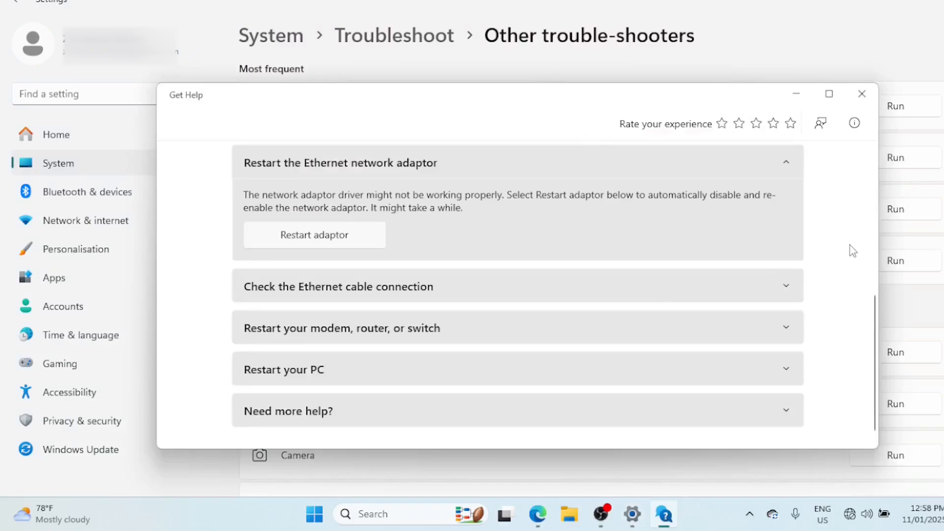
drag(875, 312, 877, 167)
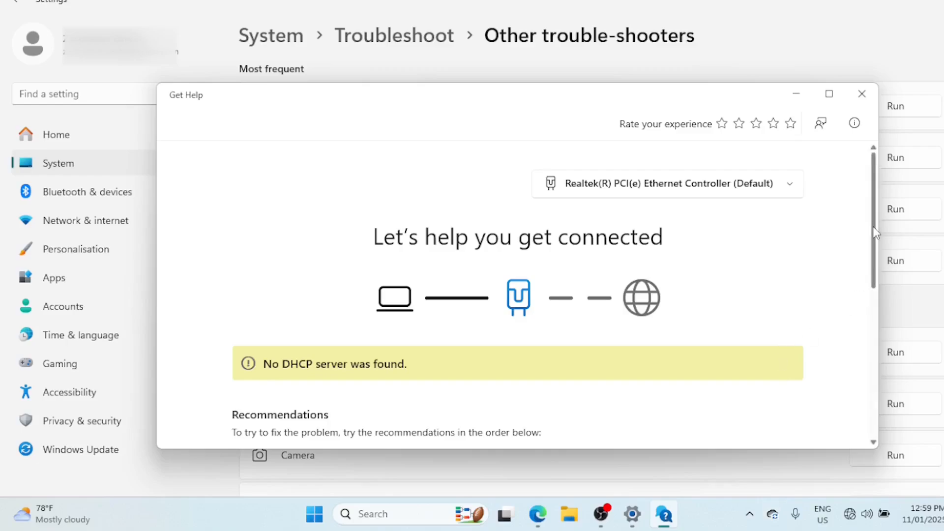
scroll(875, 232, down, 1)
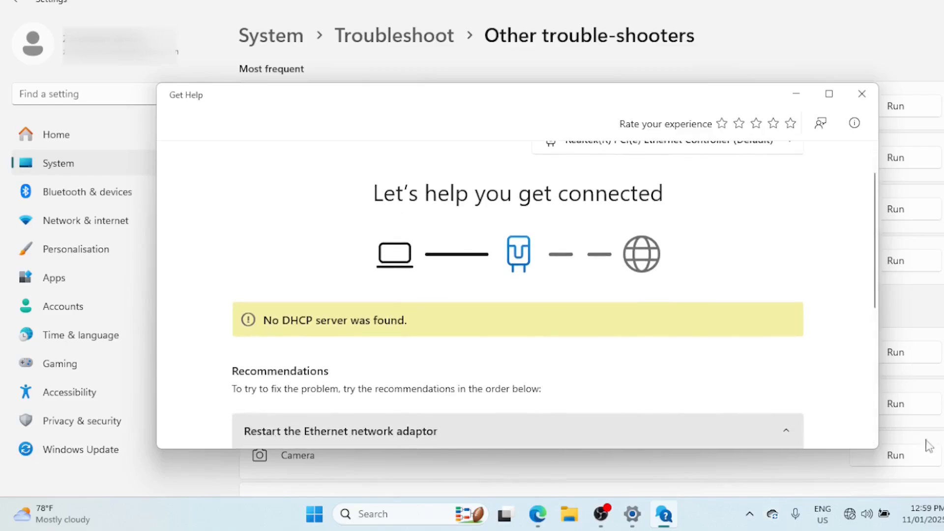
right_click(855, 518)
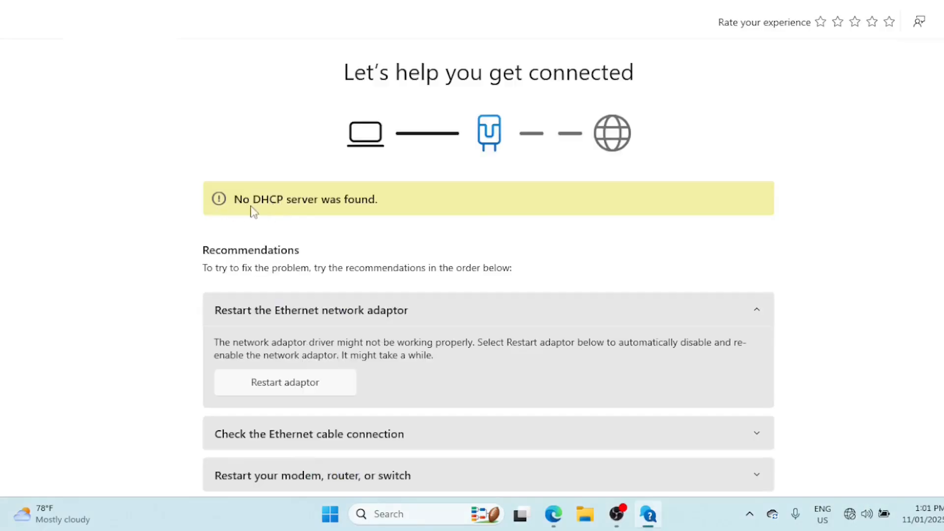
click(305, 387)
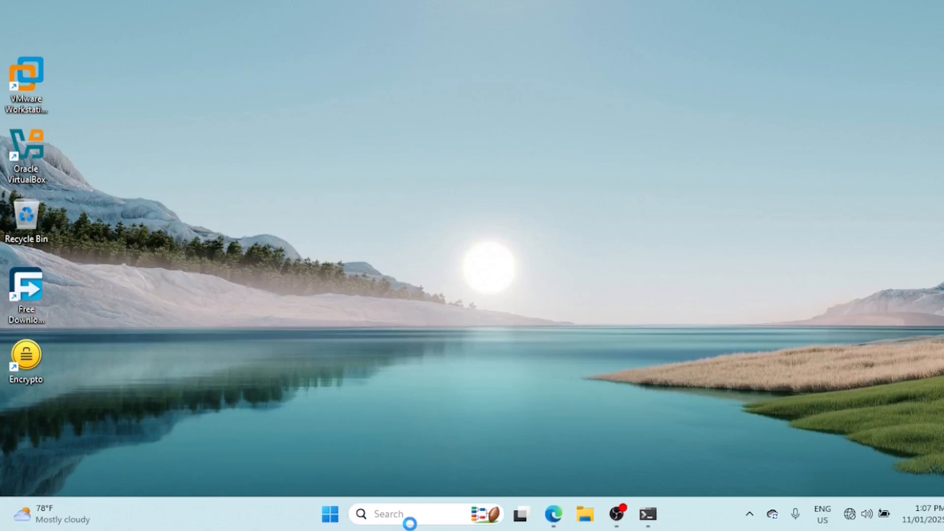
Launch Device Manager through the Run dialog and expand the Network adapters category
click(410, 523)
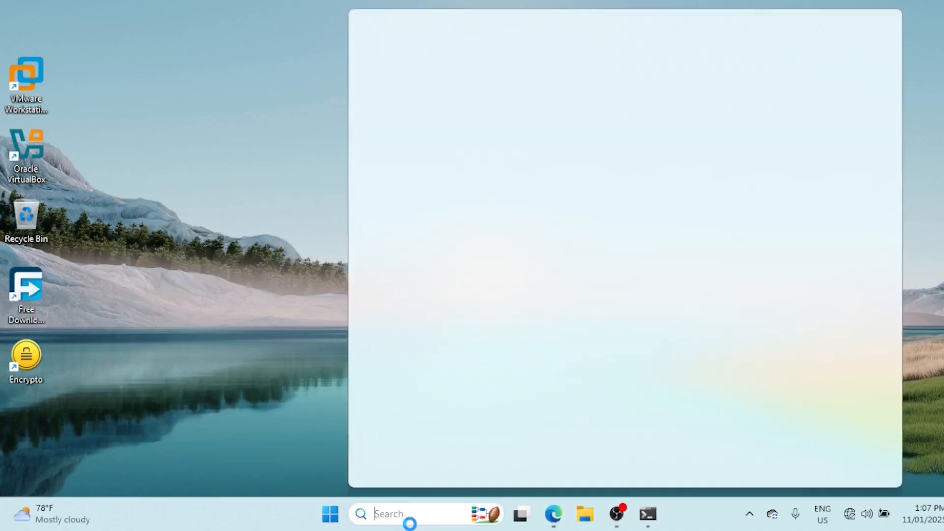
text(run)
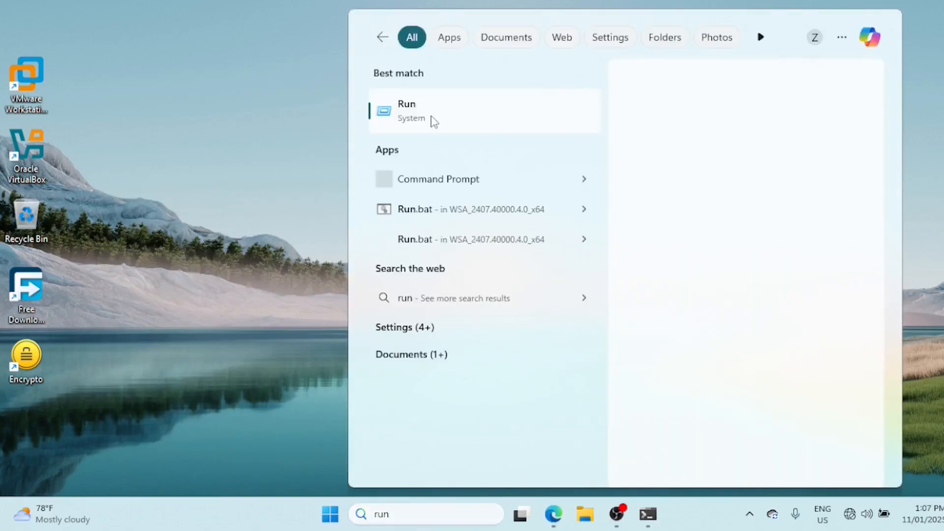
click(434, 122)
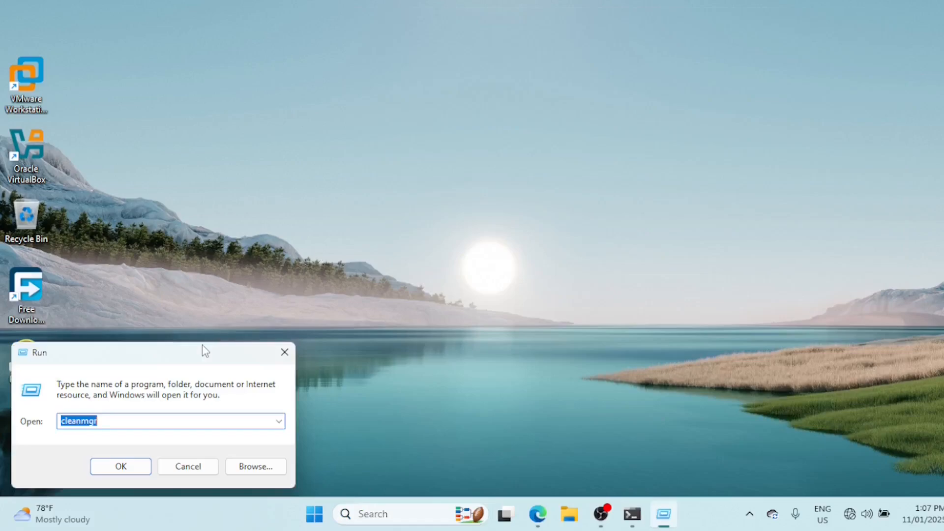
drag(205, 352, 570, 216)
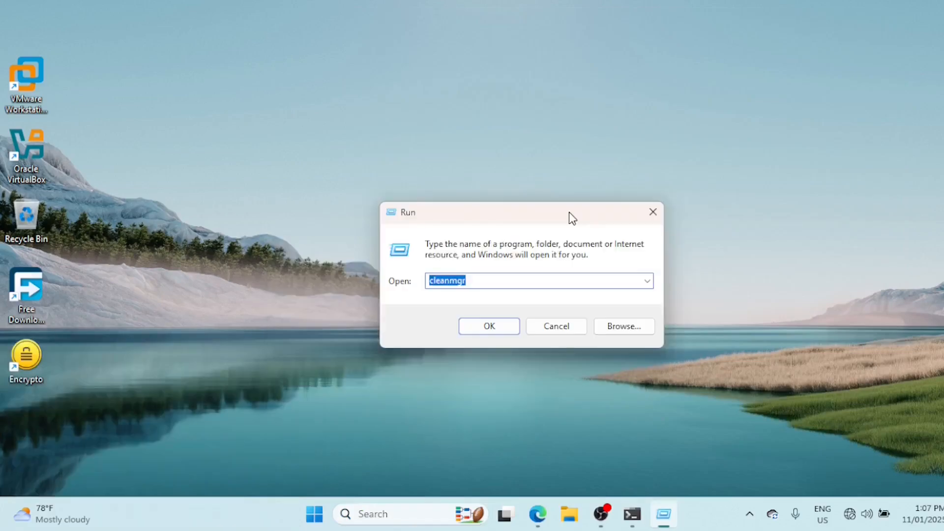
key(BackSpace)
text(devmgmt.msc)
click(497, 326)
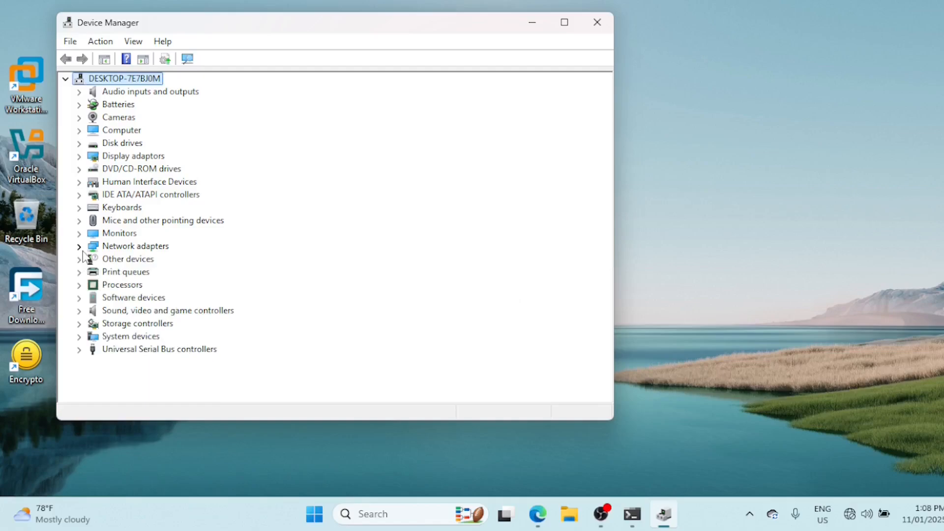
click(78, 245)
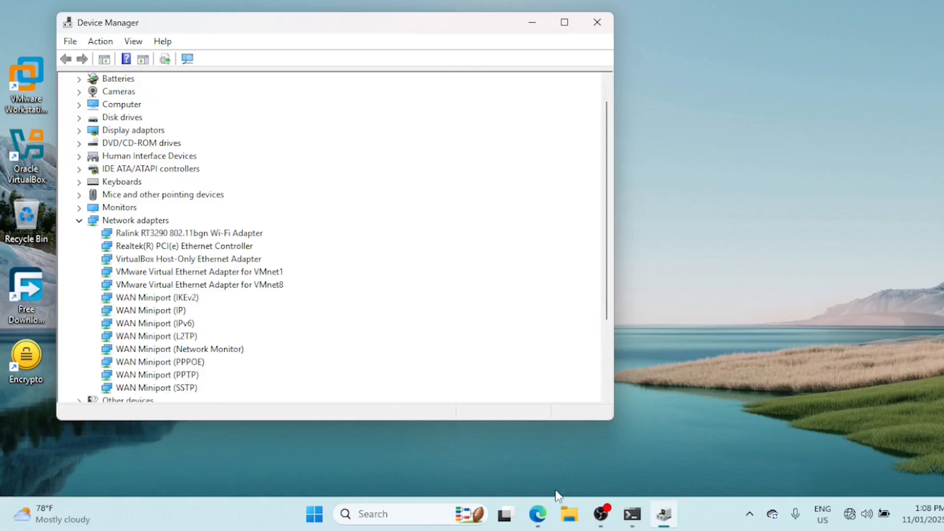
Disable the Realtek(R) PCI(e) Ethernet Controller, confirm the choice, and enable the device again
click(156, 238)
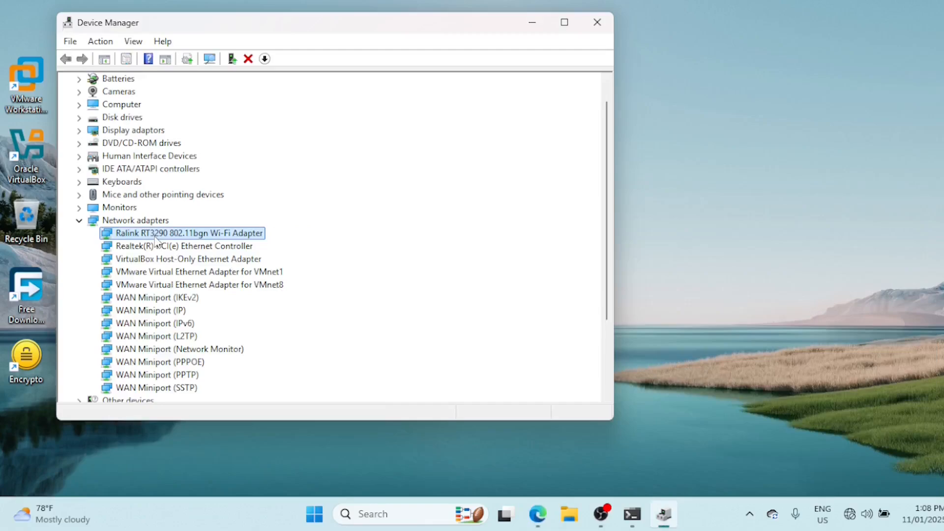
click(153, 247)
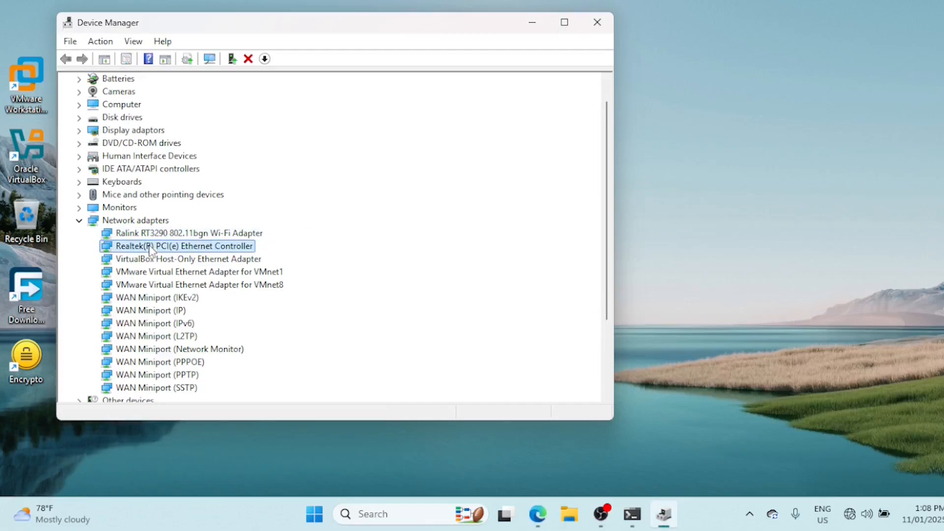
right_click(150, 250)
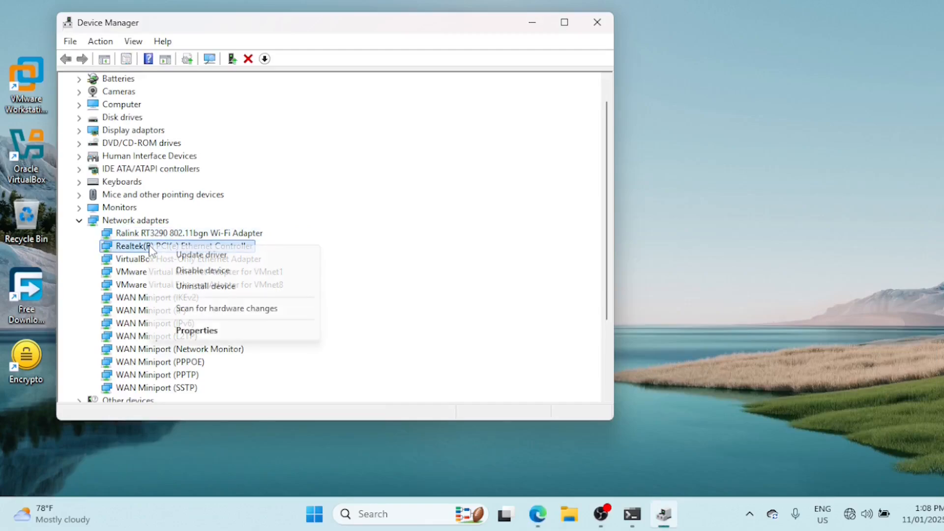
click(186, 271)
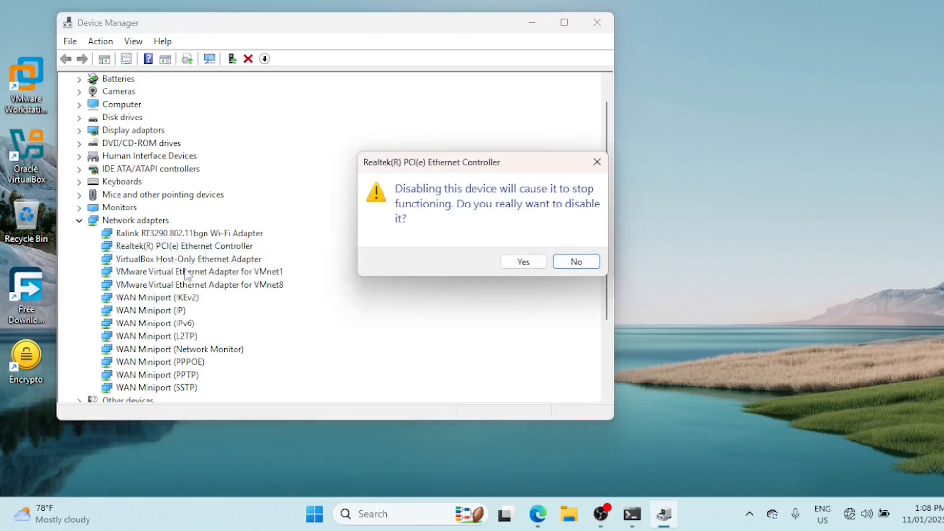
click(524, 262)
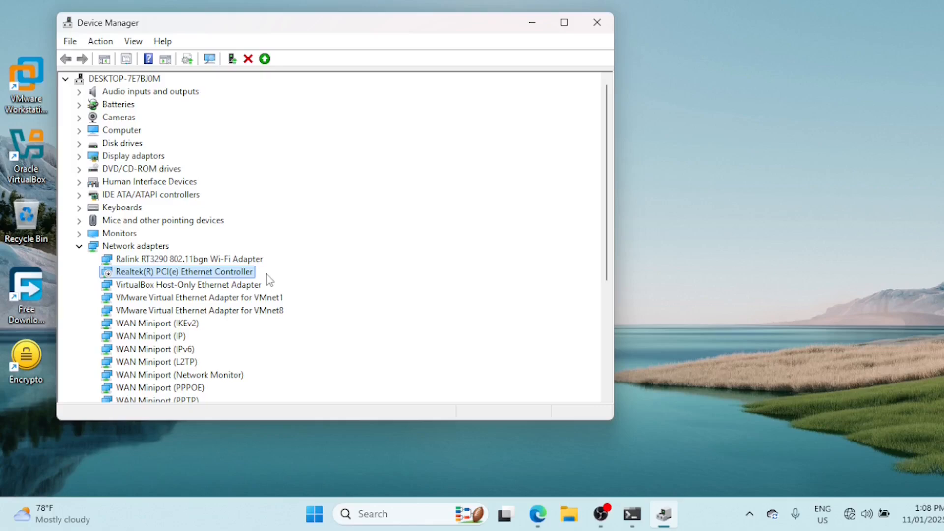
right_click(202, 277)
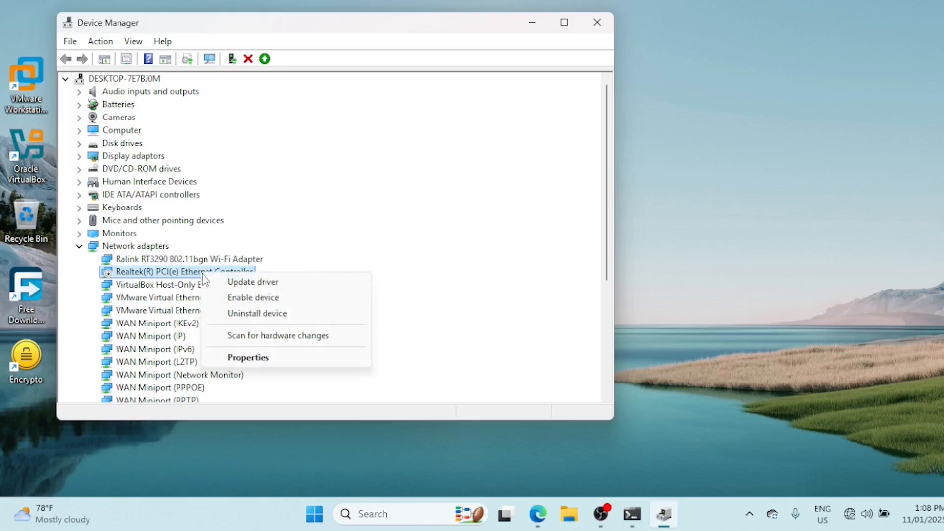
click(235, 299)
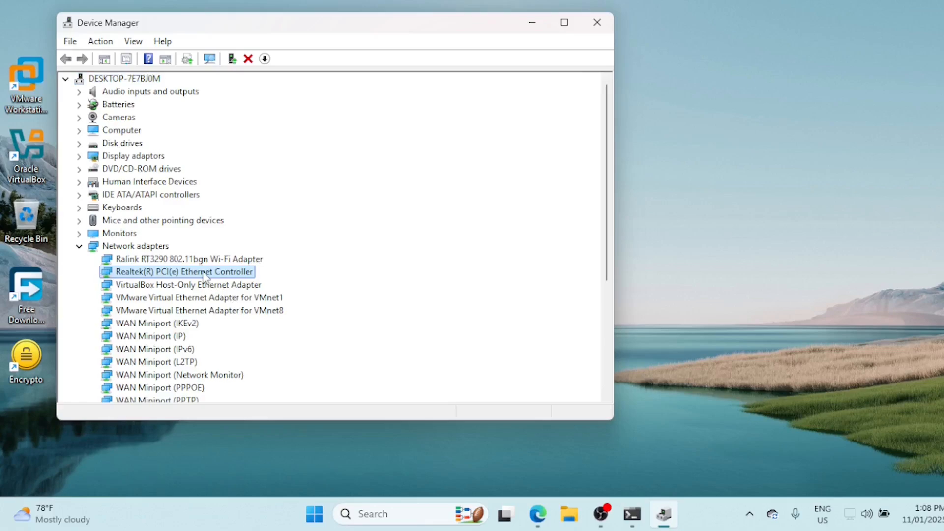
Search automatically for updated drivers for the Realtek(R) PCI(e) Ethernet Controller and close Device Manager
right_click(203, 276)
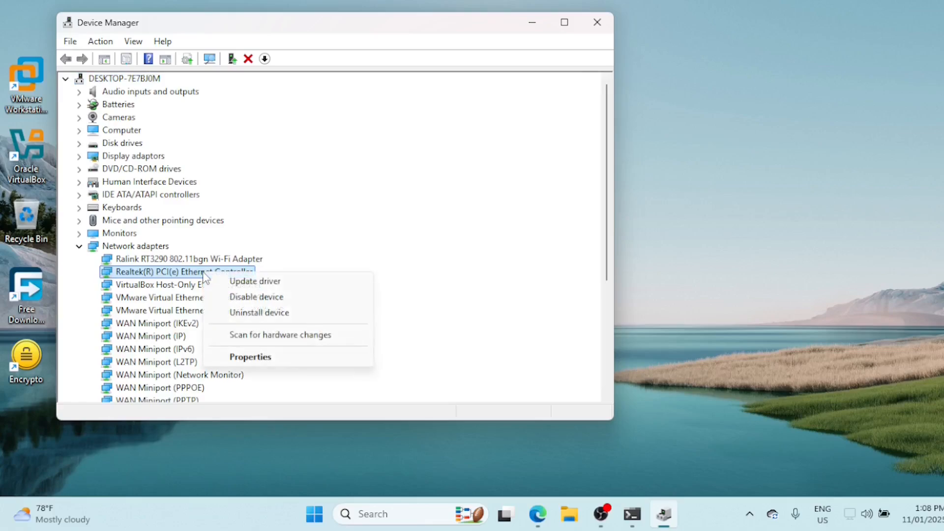
click(230, 280)
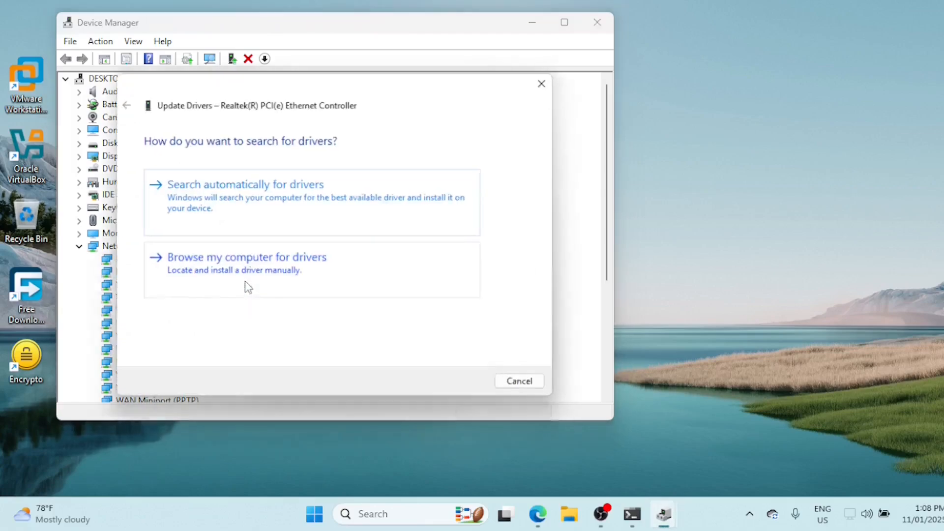
click(268, 214)
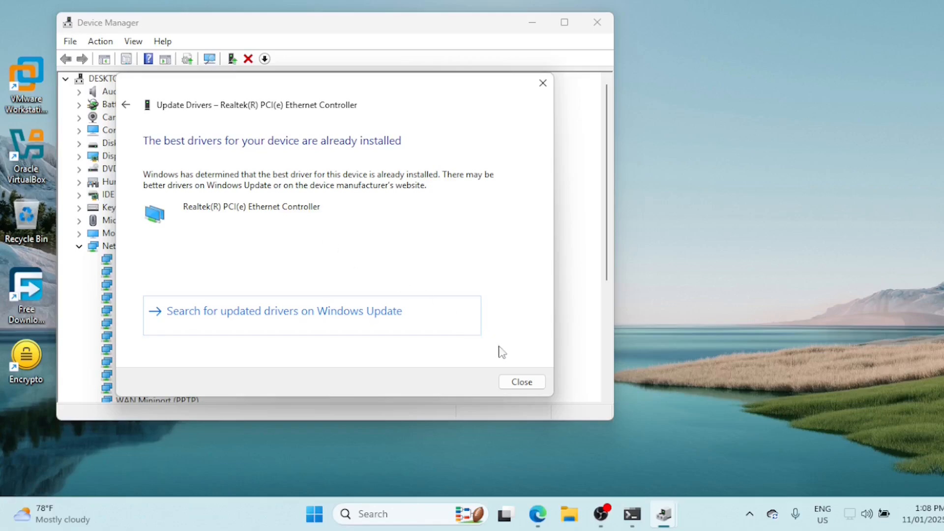
click(524, 382)
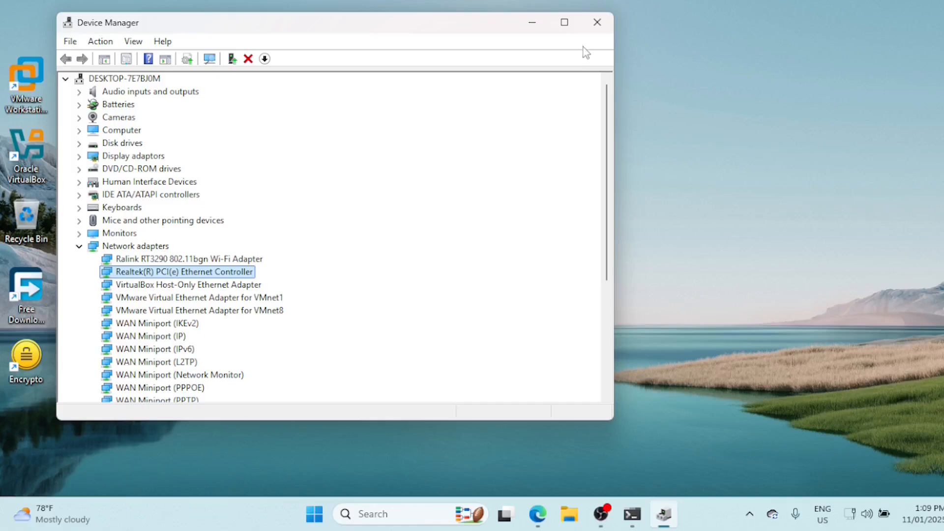
click(597, 22)
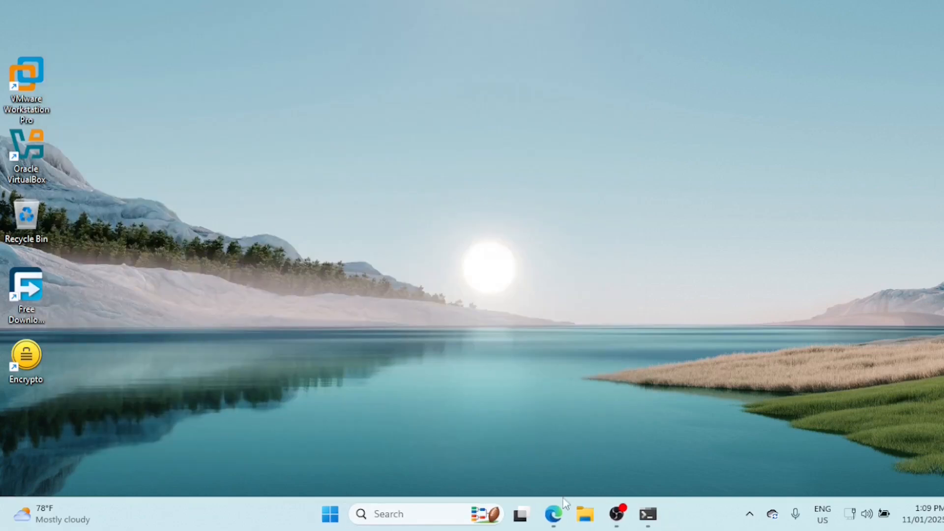
Open the Ethernet page in the Windows Network & internet settings and turn off the metered connection
click(397, 512)
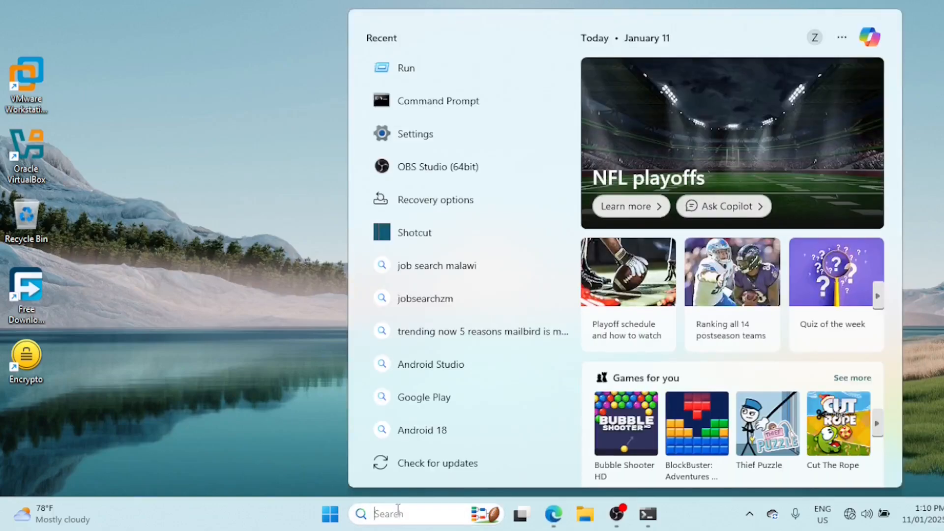
text(settings)
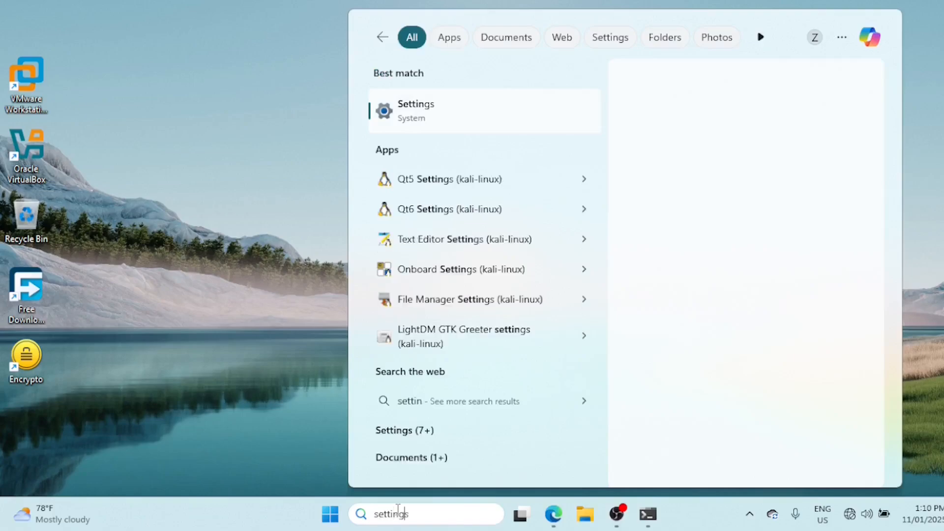
click(424, 127)
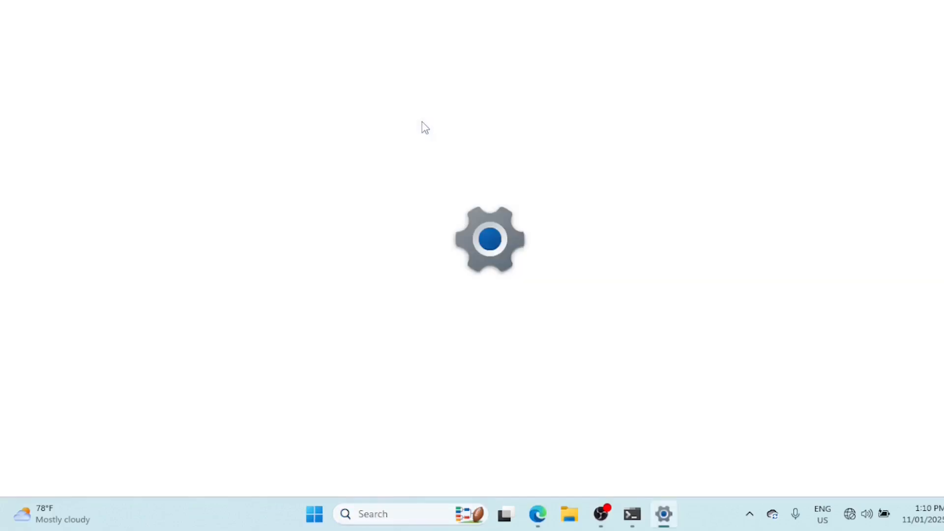
click(155, 225)
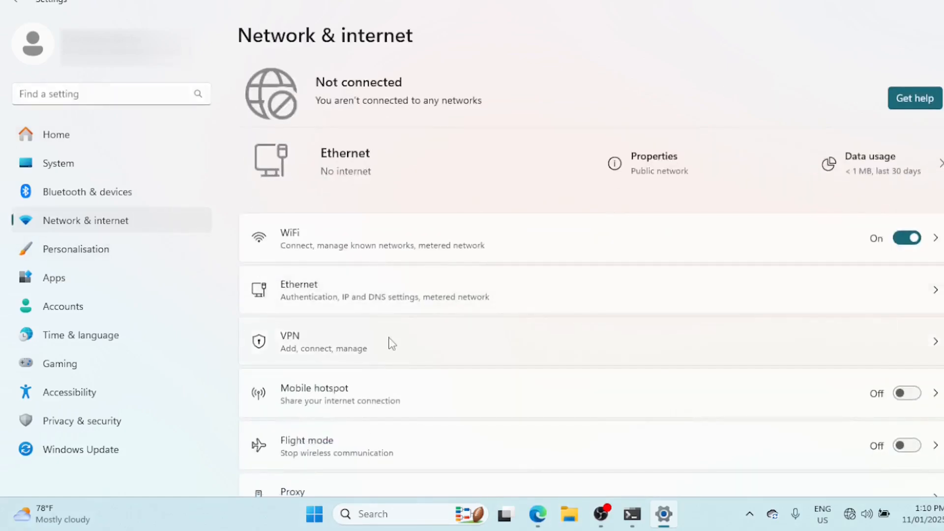
click(637, 295)
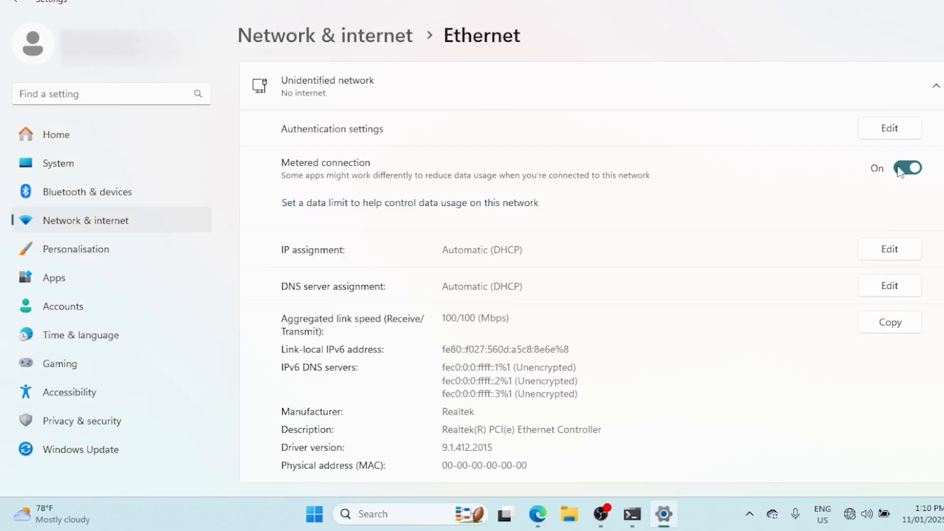
click(899, 171)
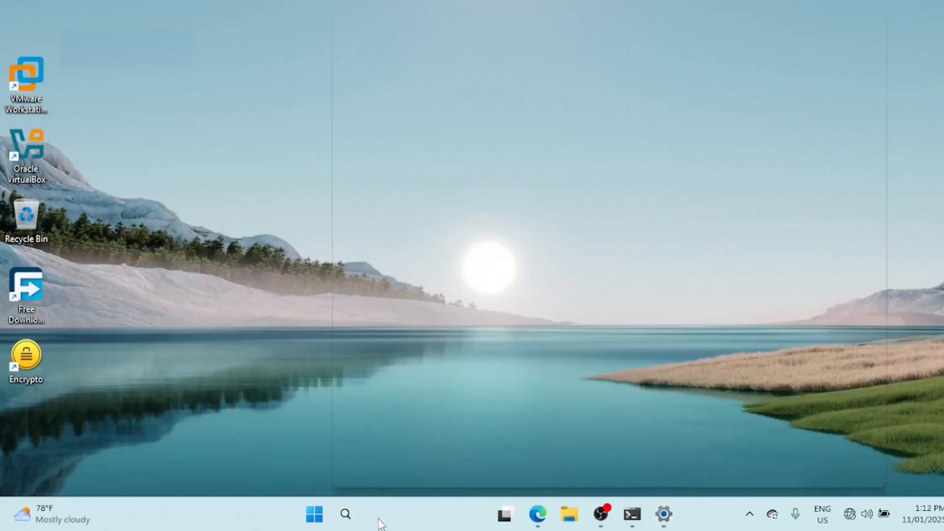
Launch the Network Connections window through the Run dialog with the command ncpa.cpl
click(379, 518)
text(run)
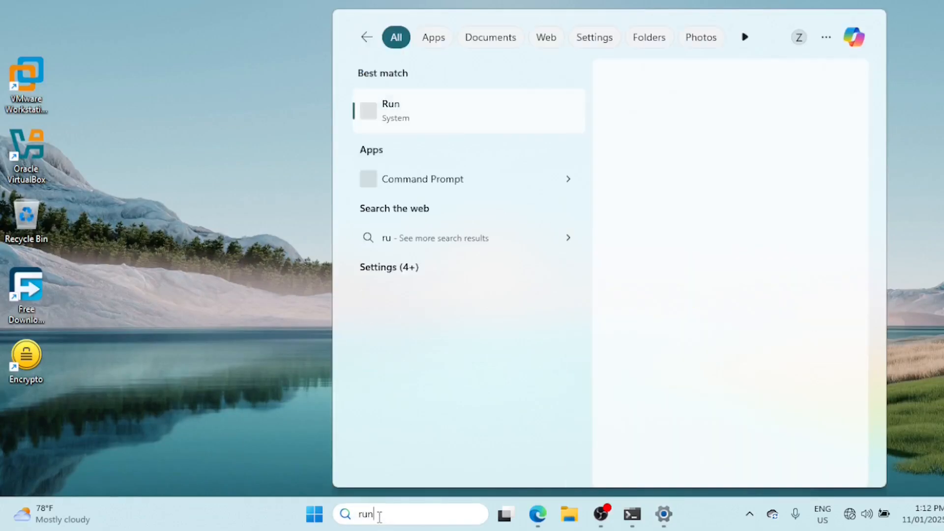
click(408, 119)
drag(193, 364, 466, 164)
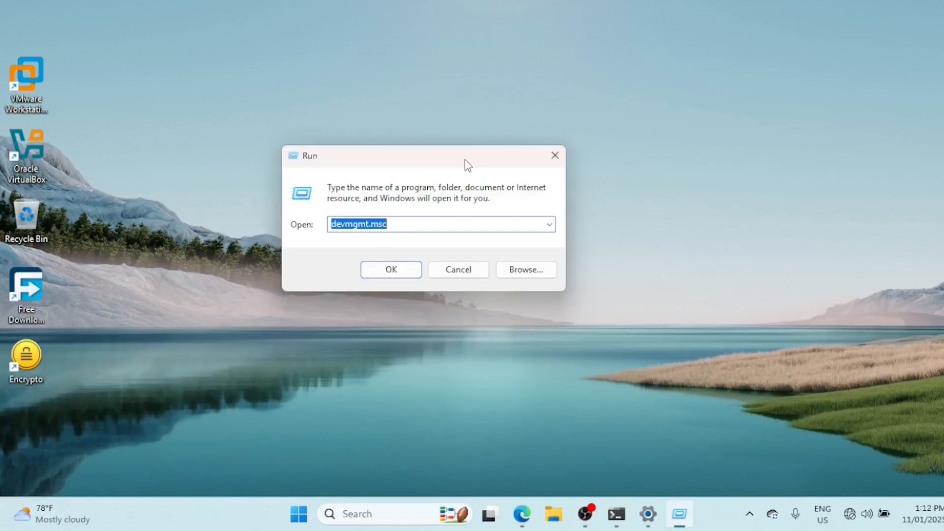
key(BackSpace)
text(ncpa.cpl)
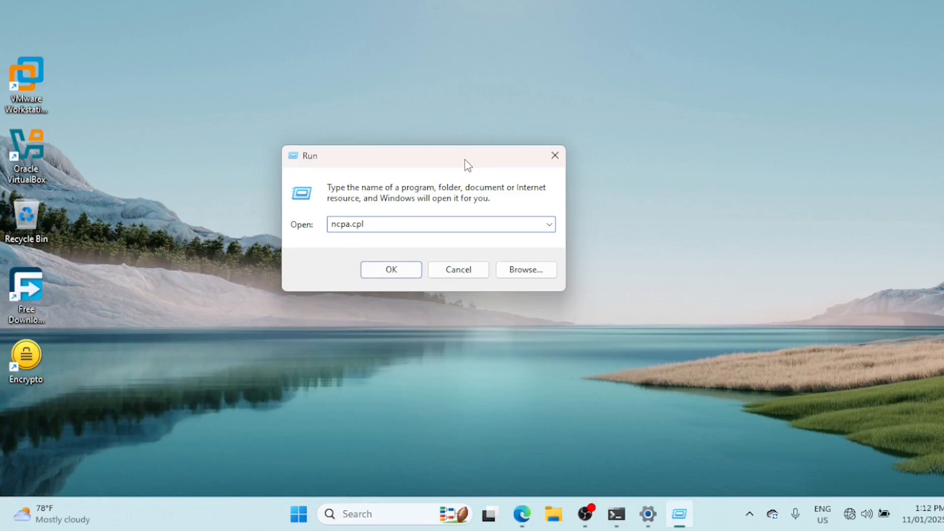
click(388, 273)
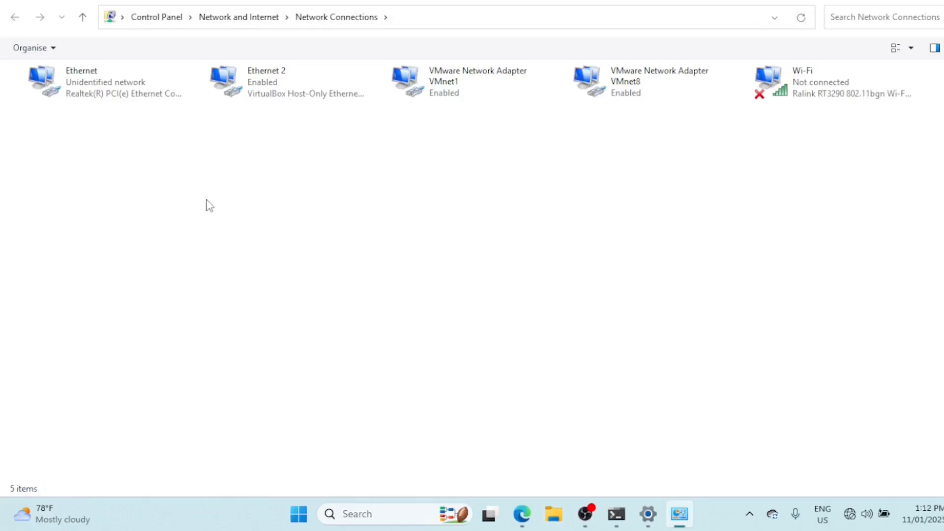
Open the Internet Protocol Version 4 (TCP/IPv4) properties of the Realtek Ethernet connection
right_click(102, 92)
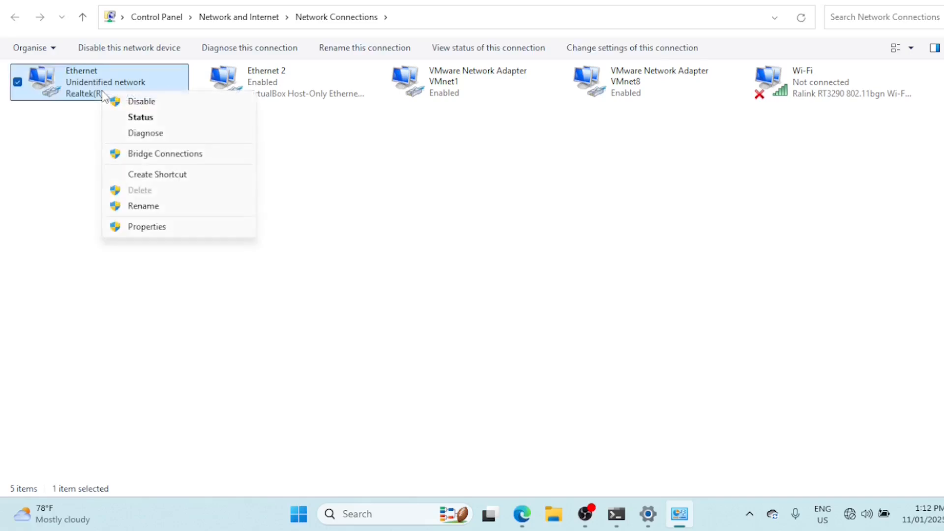
click(164, 227)
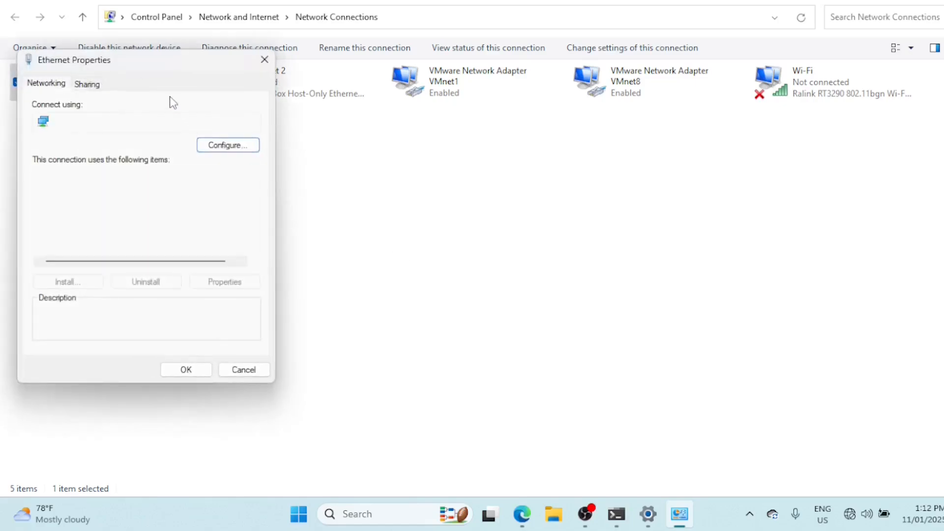
drag(160, 70, 247, 84)
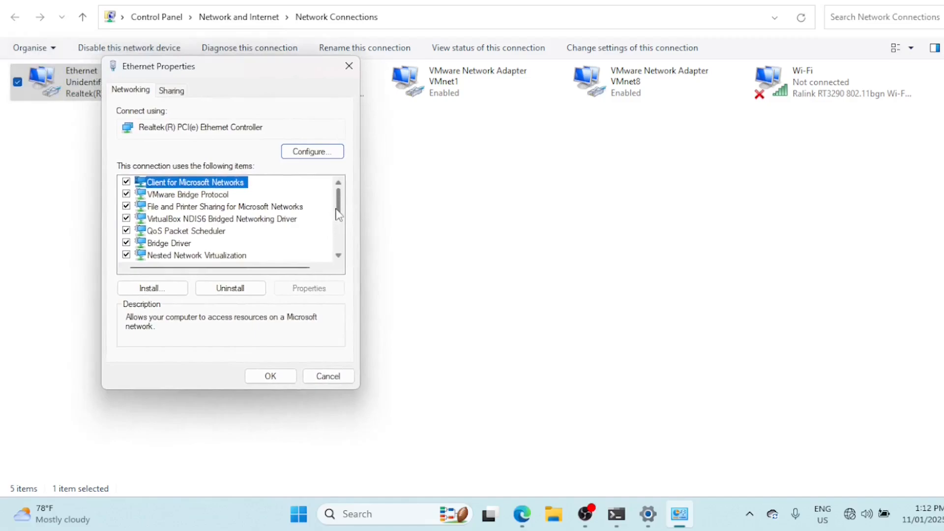
scroll(338, 215, down, 3)
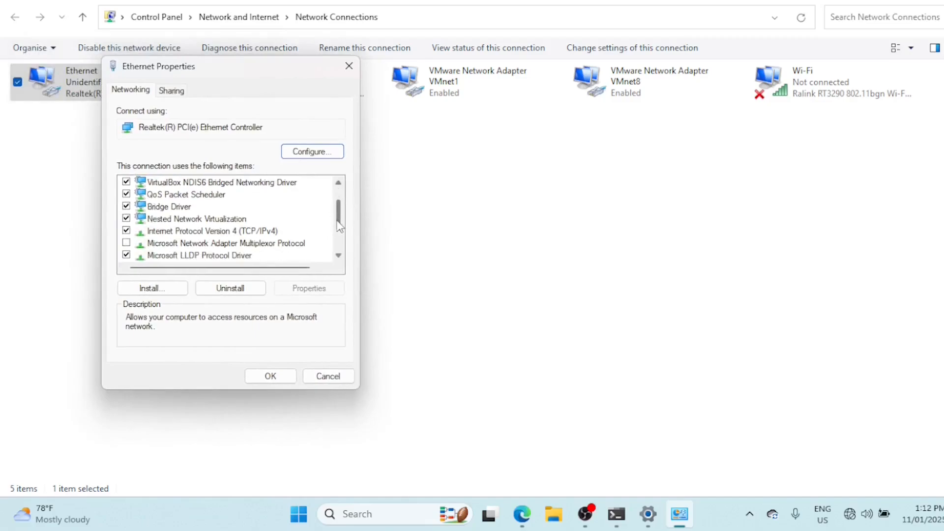
click(279, 234)
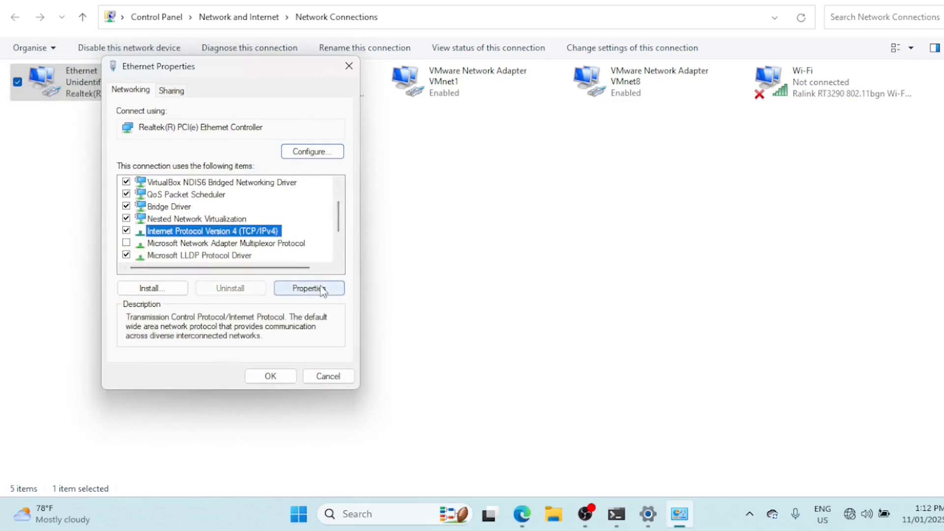
click(322, 289)
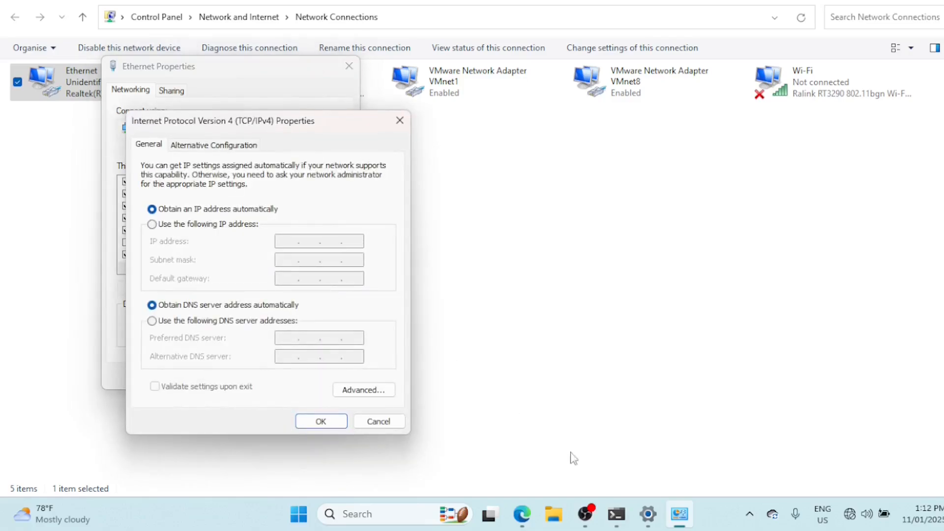
Set the preferred DNS server to 8.8.8.8 and the alternative to 8.8.4.4, then save and close the Ethernet properties
click(162, 321)
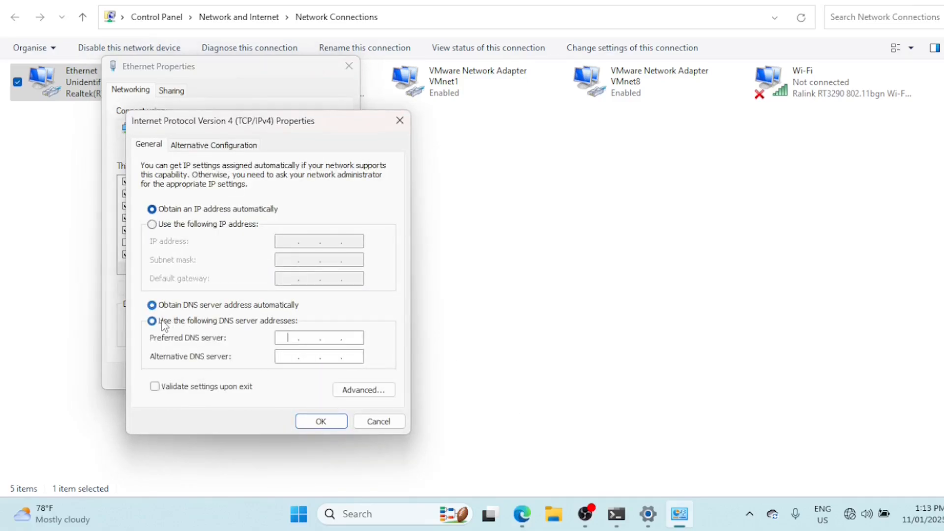
click(341, 337)
text(8 . 8 . 8 . 8)
click(295, 356)
text(8.8.4.4)
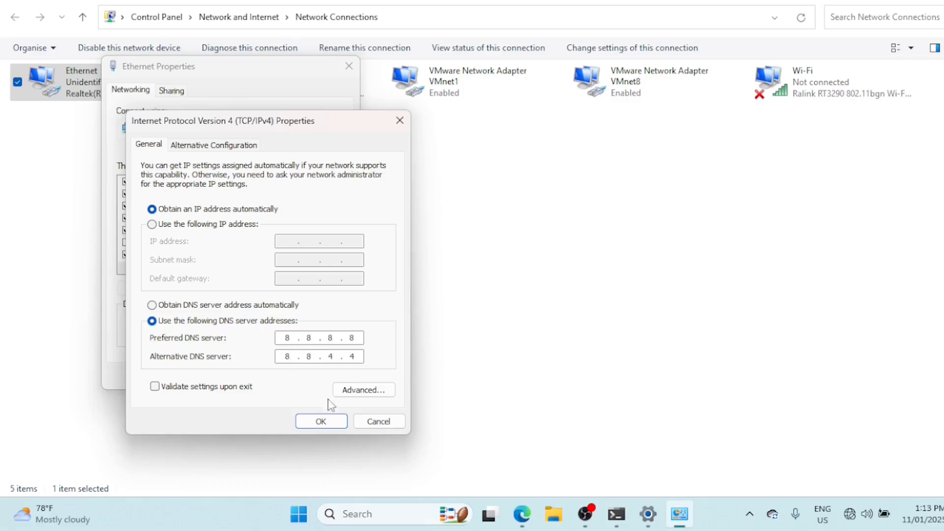
click(329, 425)
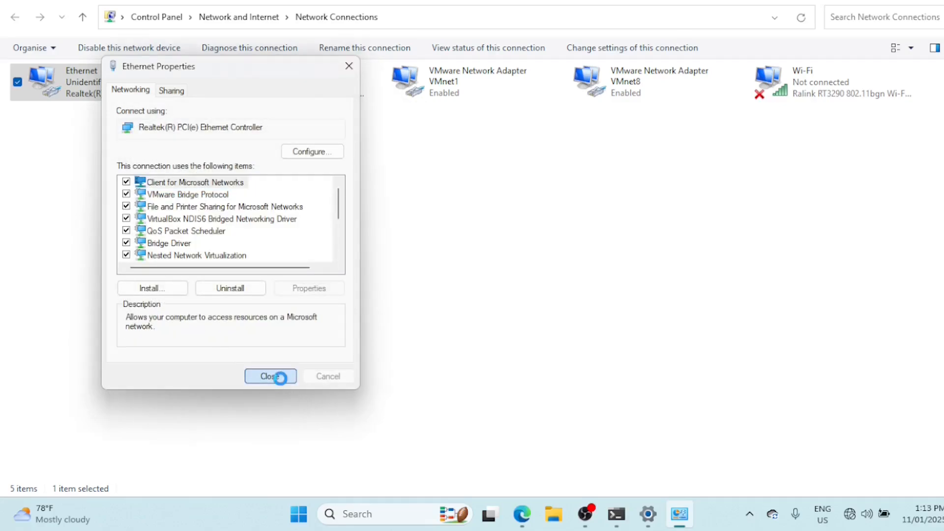
click(271, 377)
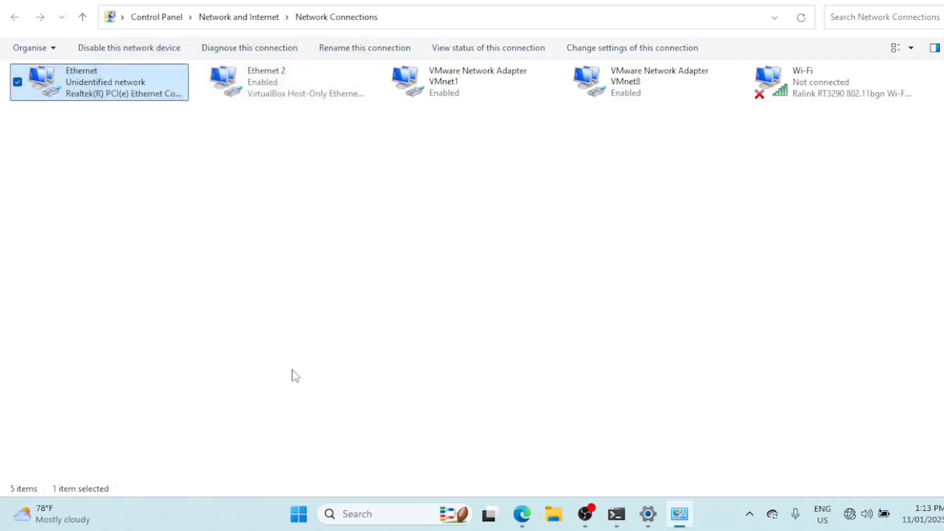
click(295, 376)
Launch Command Prompt and flush the DNS cache with ipconfig /flushdns
click(424, 515)
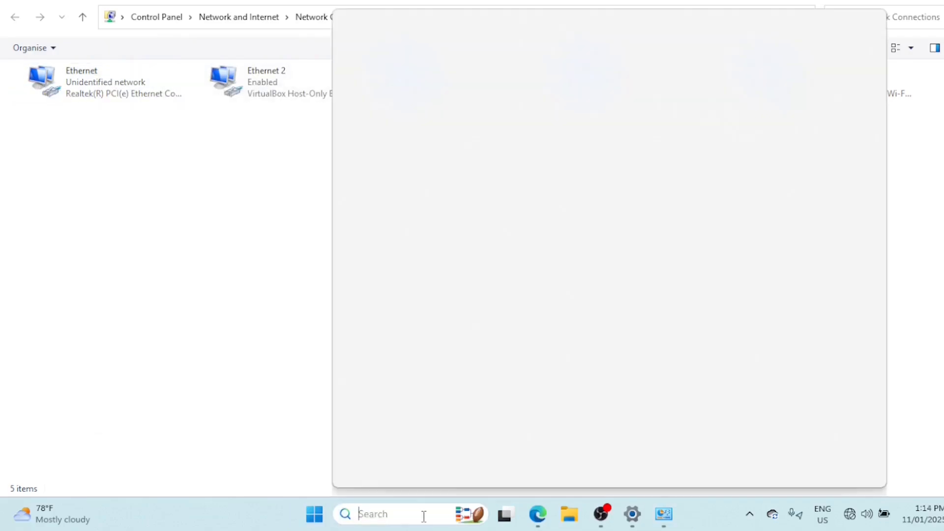
text(cmd)
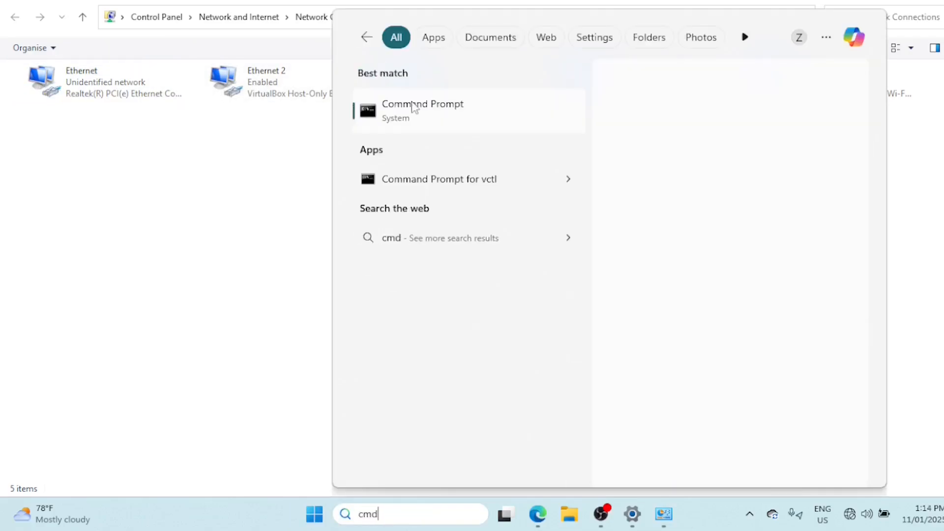
click(413, 107)
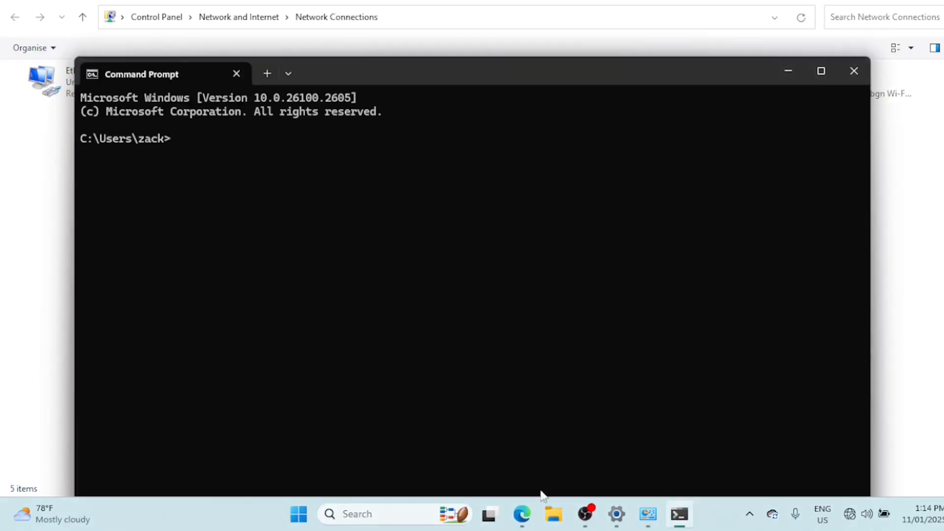
text(ipconfig)
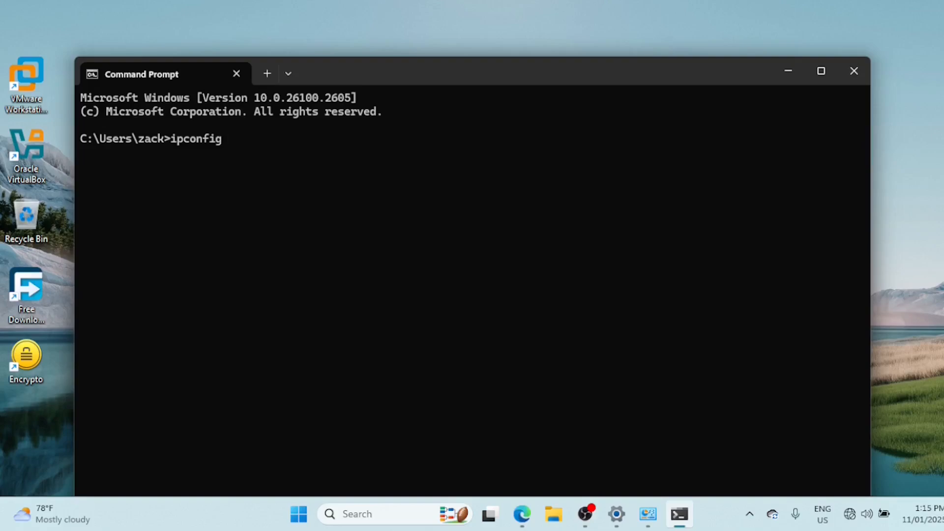
text( /flushdns)
key(Return)
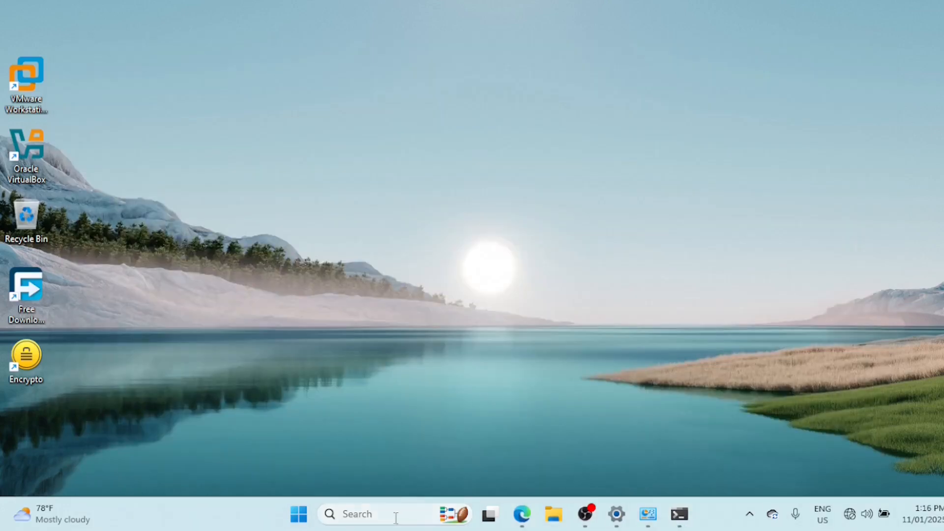
Launch Windows Settings and go to the Network & internet page
click(391, 517)
text(settings)
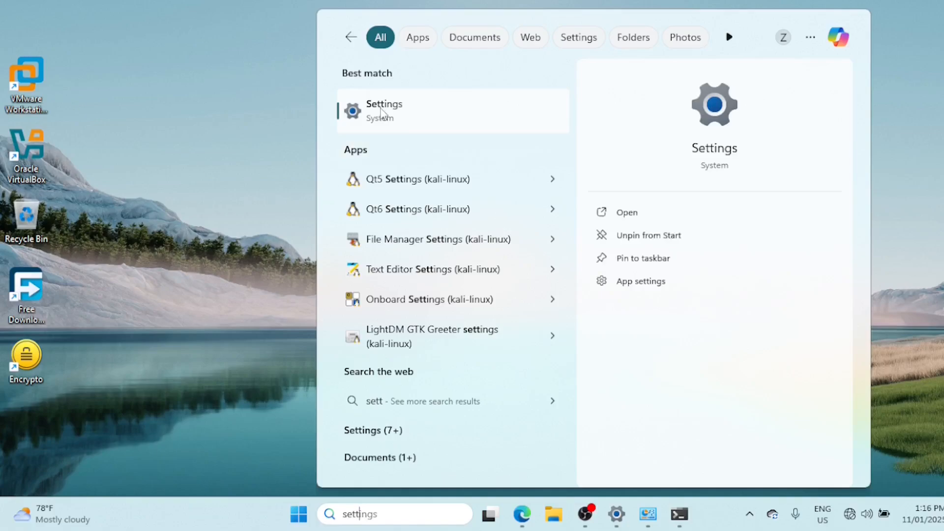
click(383, 112)
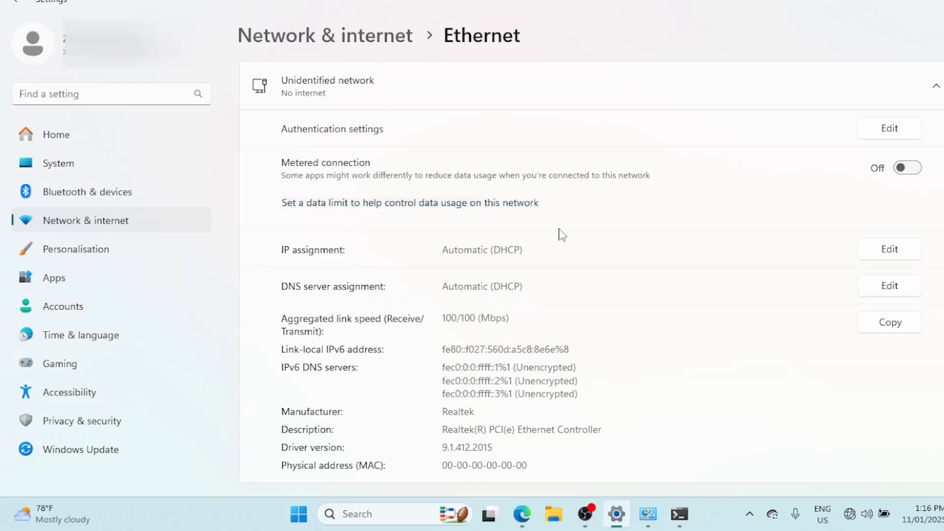
click(96, 167)
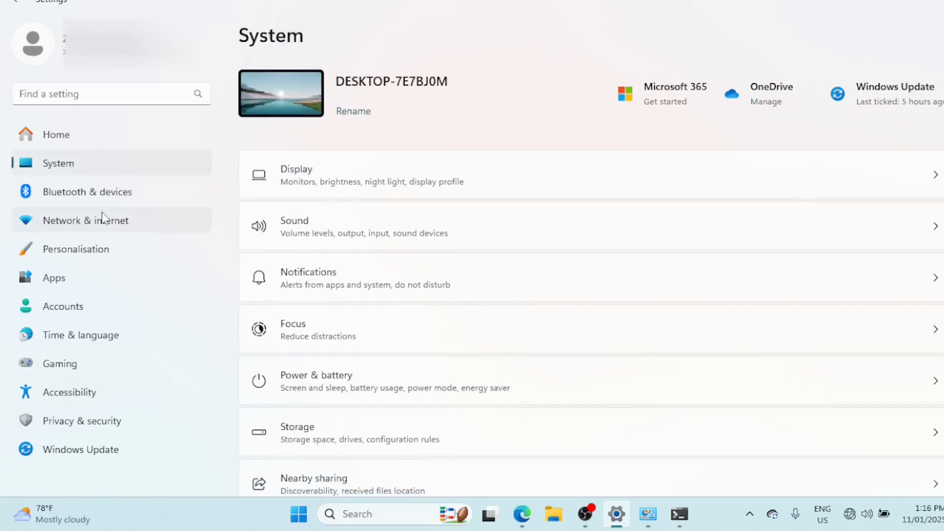
mouse_move(526, 515)
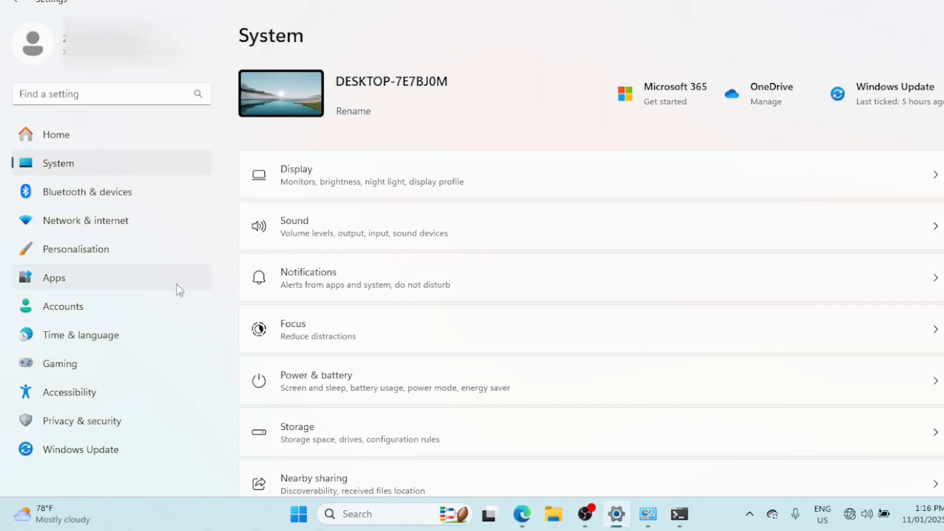
click(124, 231)
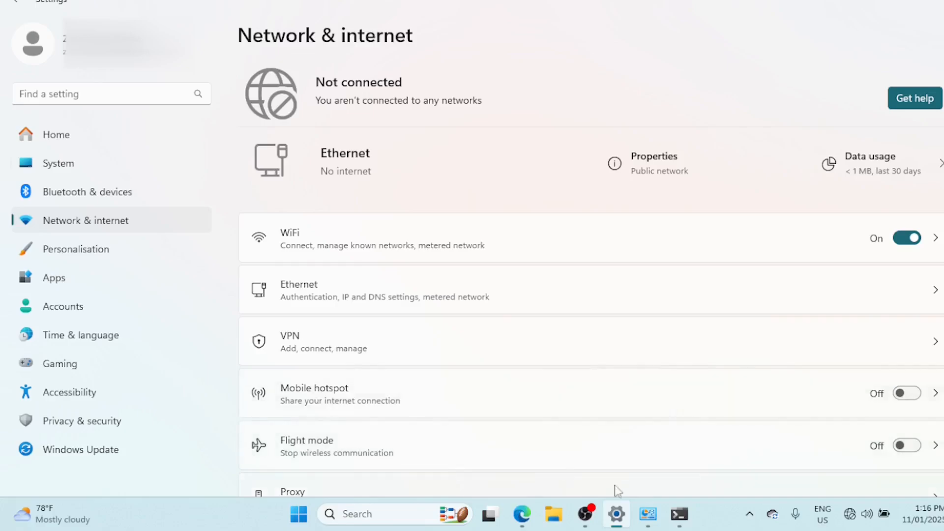
Open the Network reset page from the advanced network settings
scroll(590, 276, down, 3)
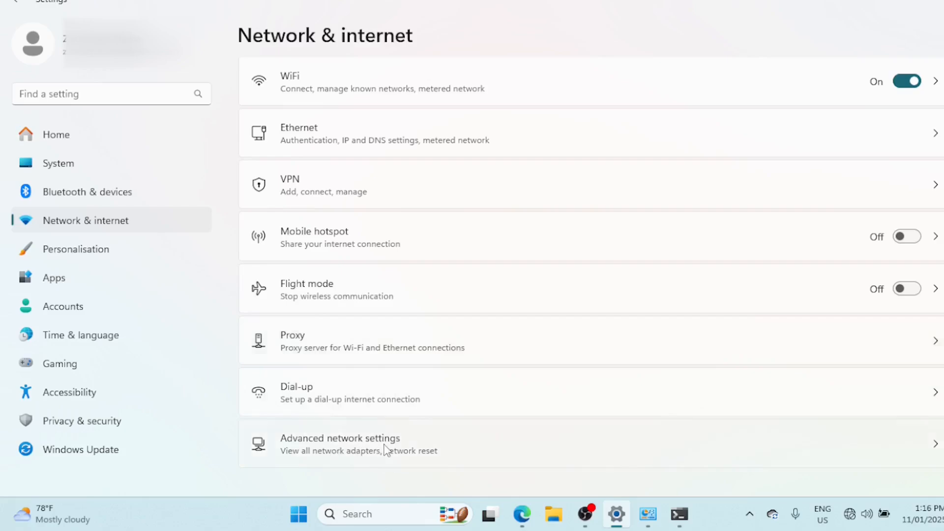
click(603, 447)
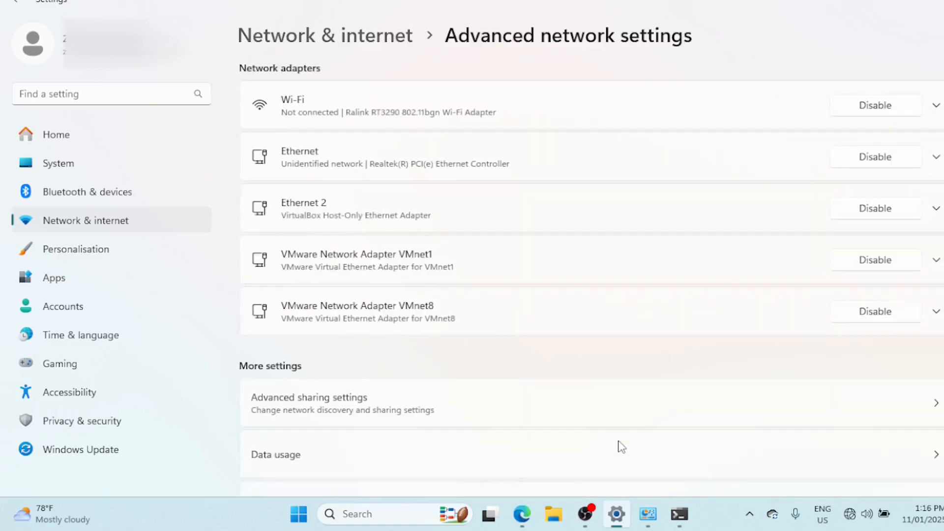
scroll(621, 446, down, 4)
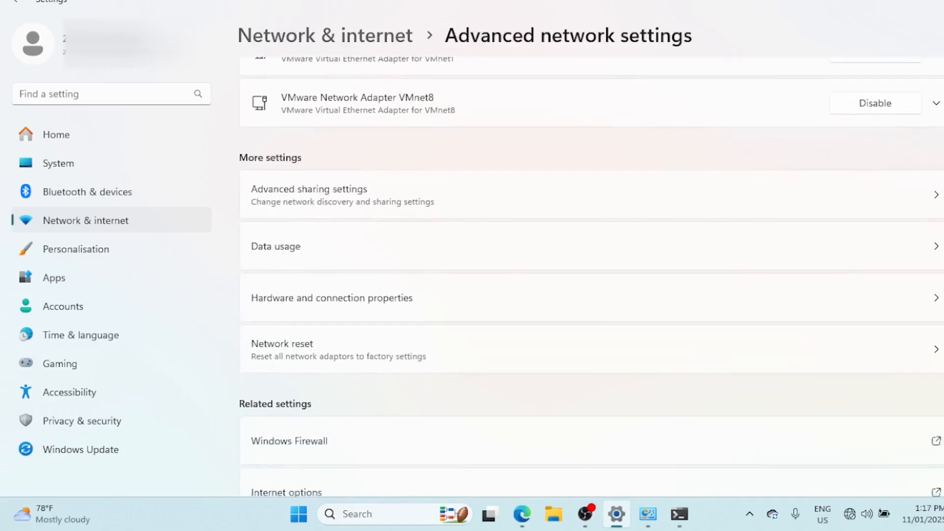
click(934, 349)
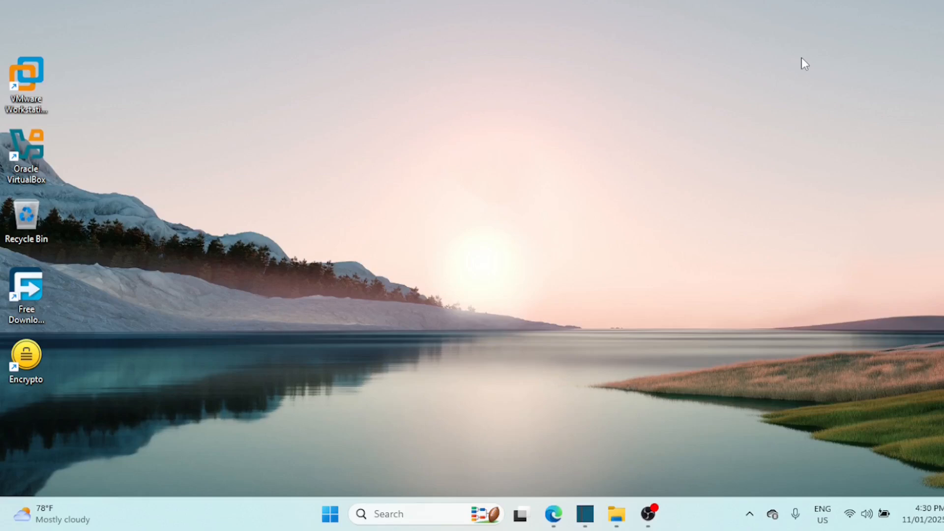
Launch Command Prompt and test the internet connection by pinging 8.8.8.8
click(396, 515)
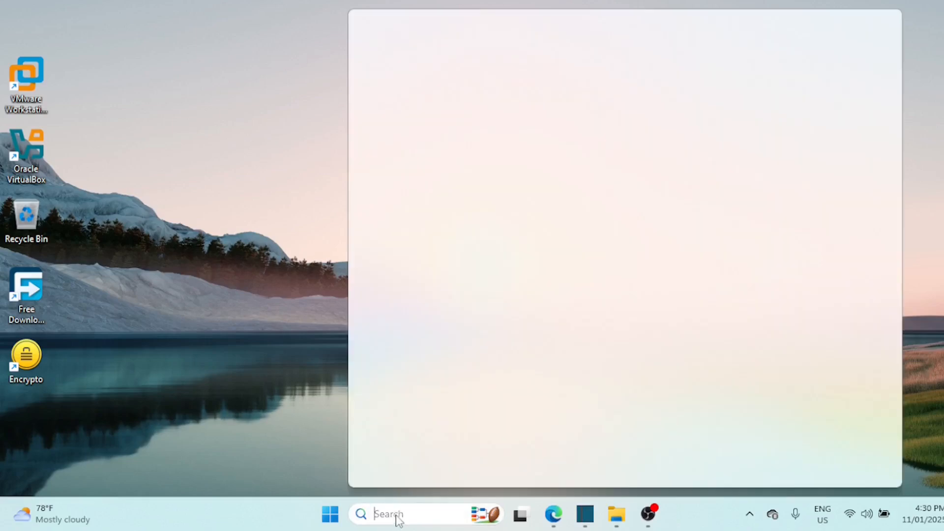
text(qmd)
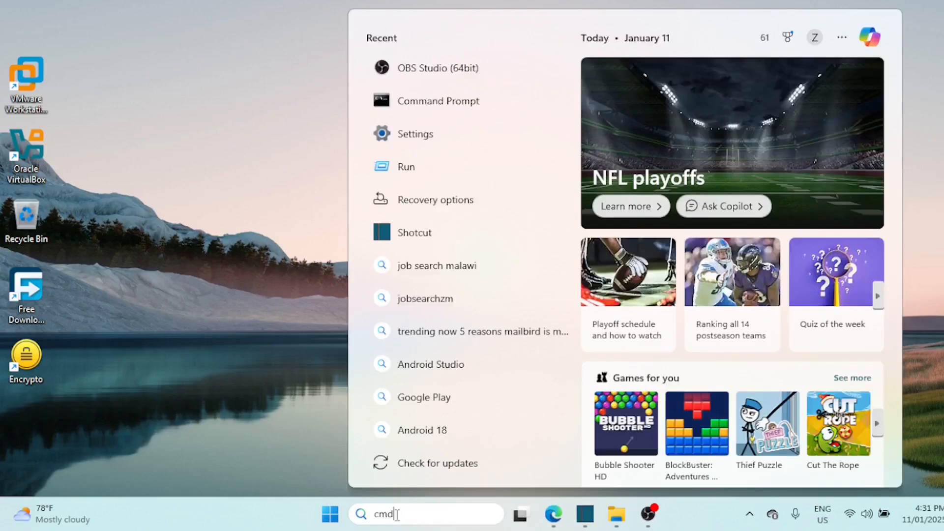
key(Return)
text(p)
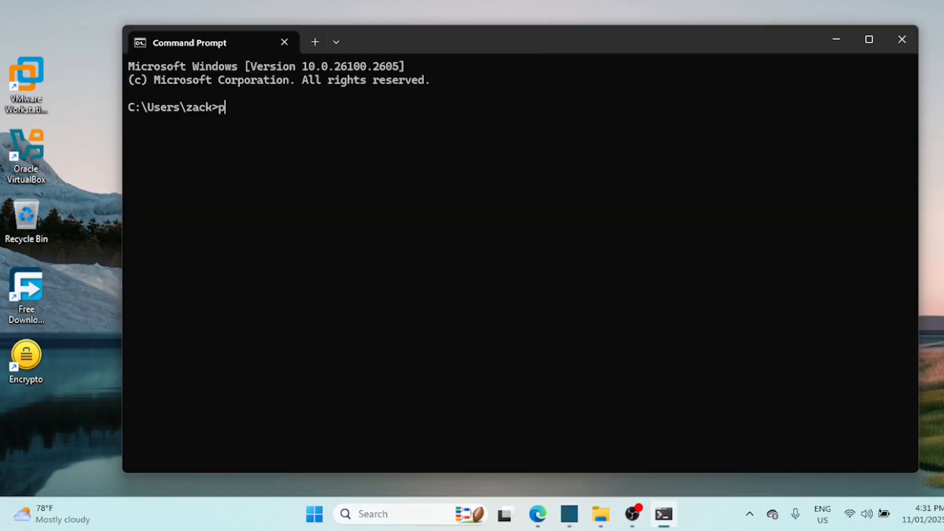
text(ing 8.8.8.8)
key(Return)
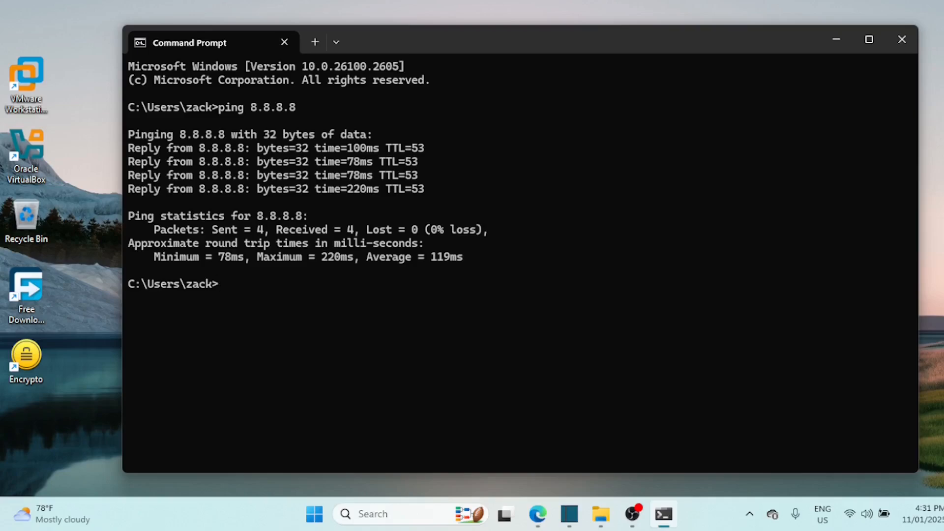
Run ipconfig and examine the IPv4 address, subnet mask and default gateway of the Wi-Fi adapter
text(ipconfig)
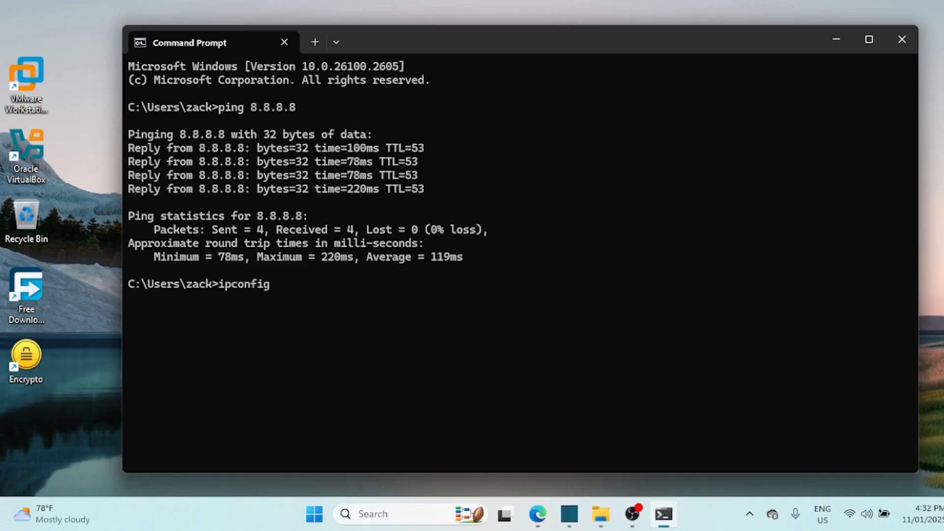
key(Return)
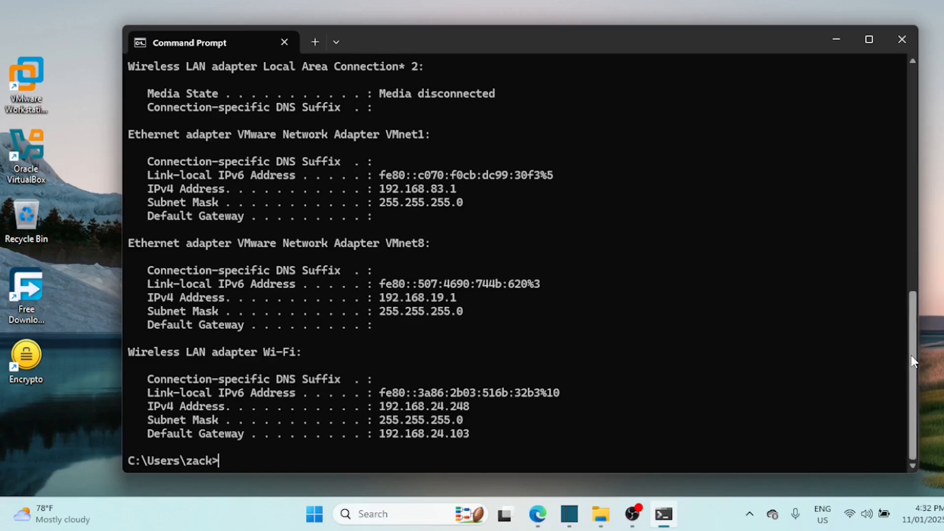
drag(379, 406, 474, 433)
click(374, 384)
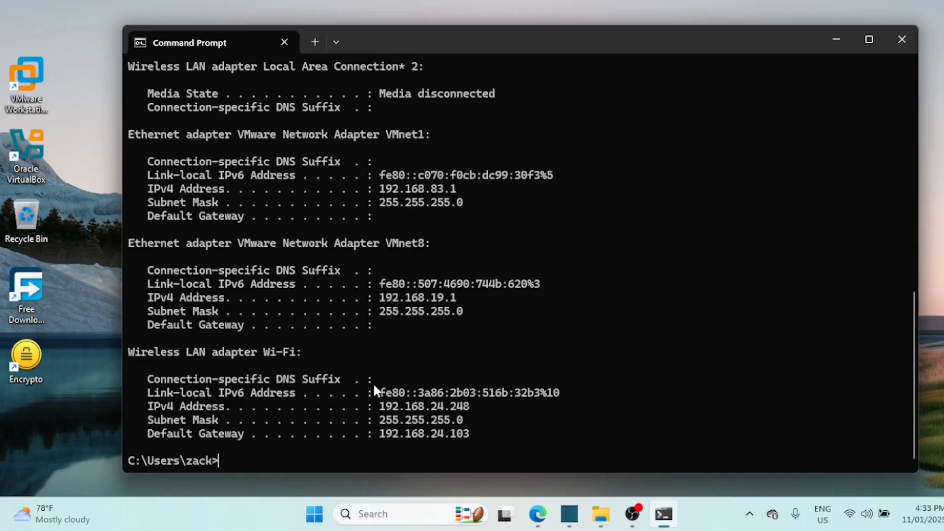
Test the connection to the Wi-Fi adapter's default gateway by pinging 192.168.24.103
text(ping 192.168)
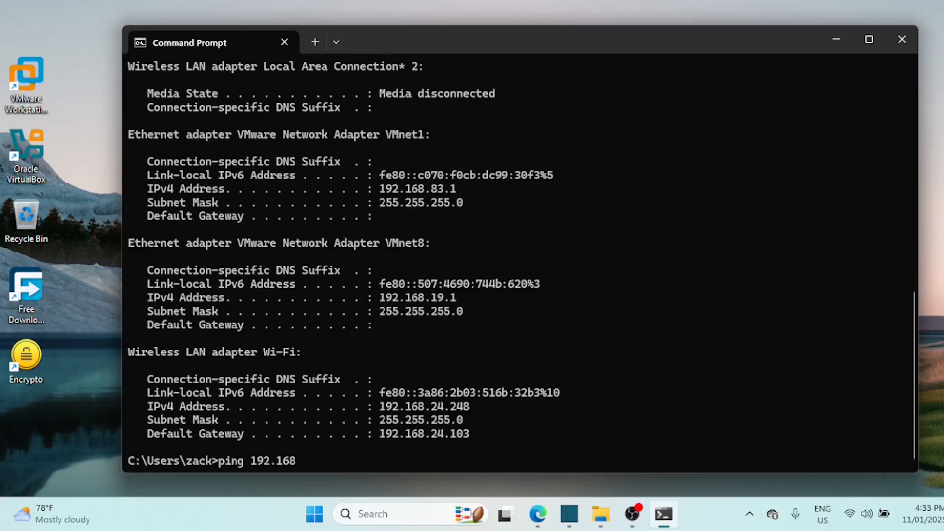
text(.24.103)
key(Return)
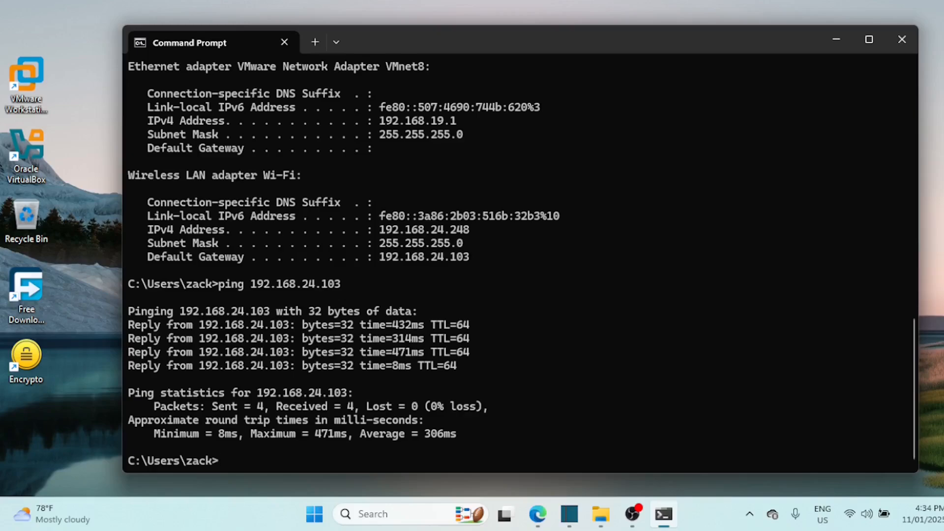
Release the current IP addresses of the network adapters with ipconfig /release
text(ipconfig /)
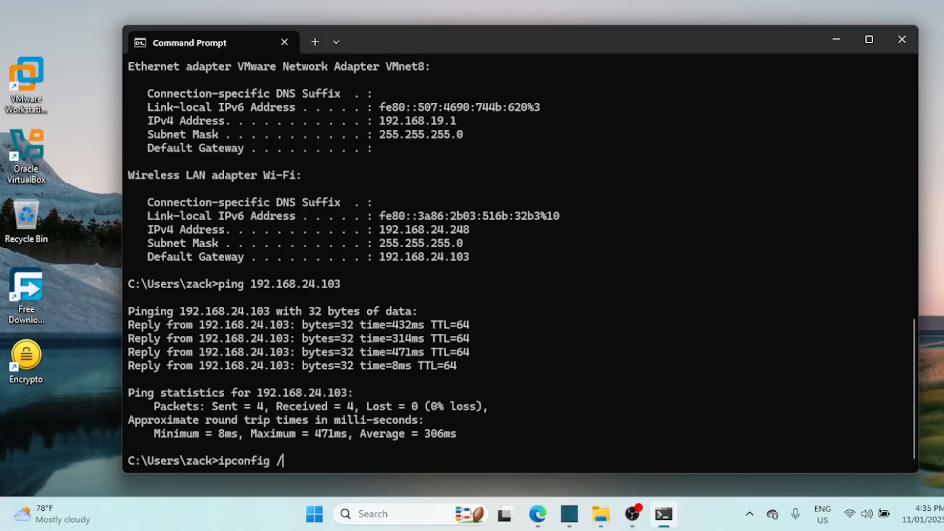
text(release)
key(Return)
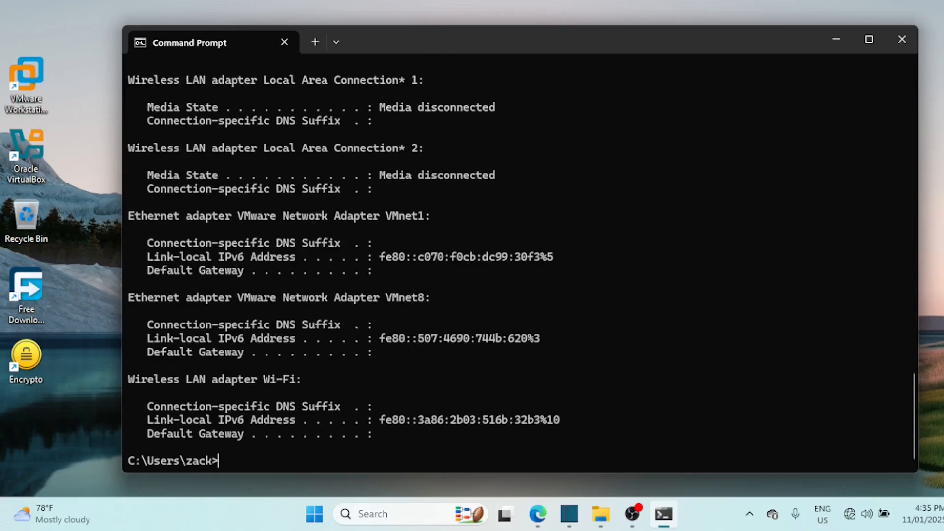
Request new IP addresses for the adapters with ipconfig /renew and close Command Prompt
key(Up)
key(BackSpace)
key(BackSpace)
key(BackSpace)
key(BackSpace)
key(BackSpace)
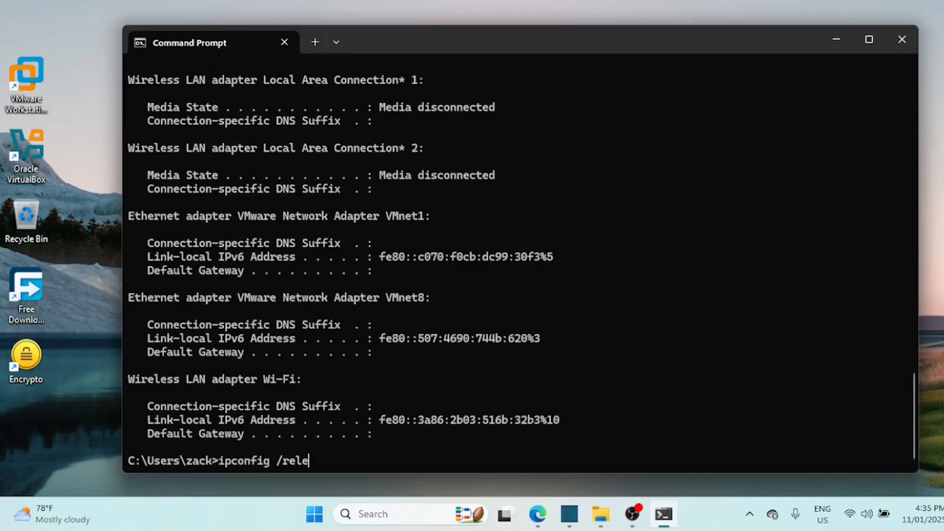
text(new)
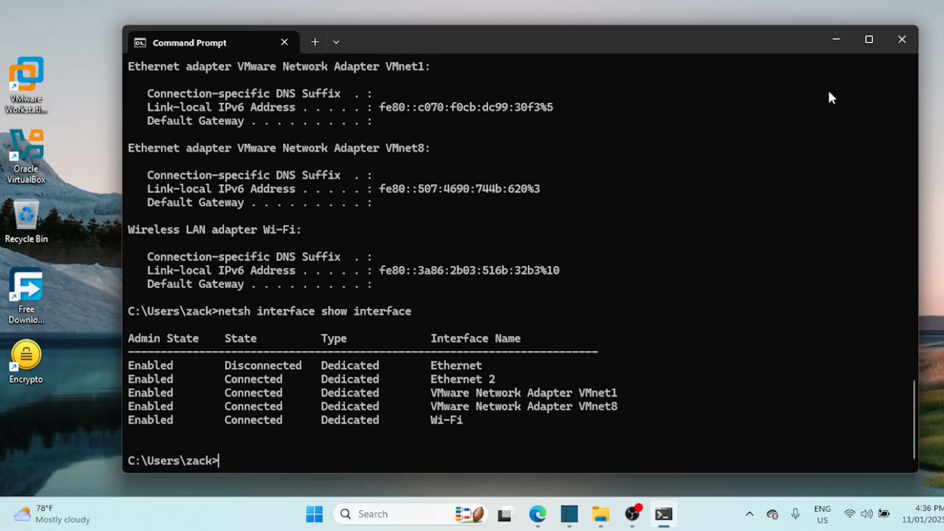
click(901, 40)
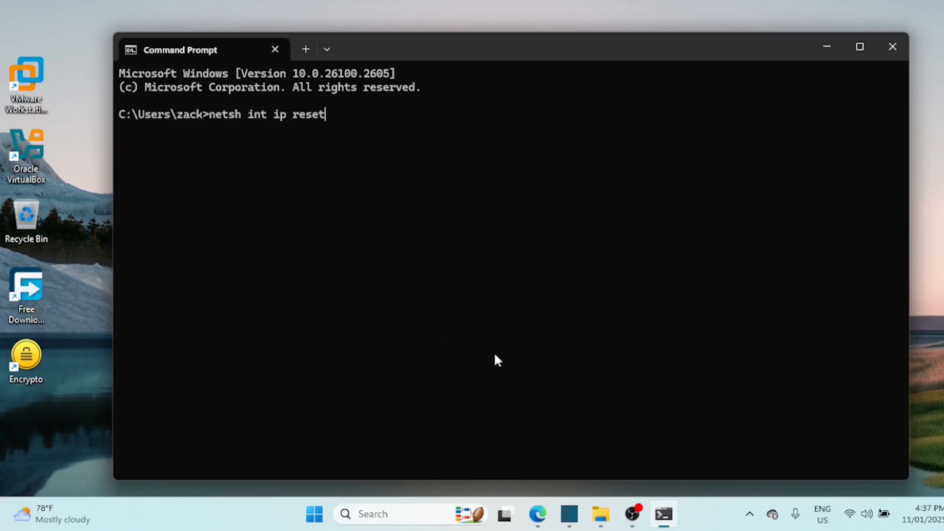
Reset the TCP/IP stack with netsh int ip reset and review the command's full output
key(Return)
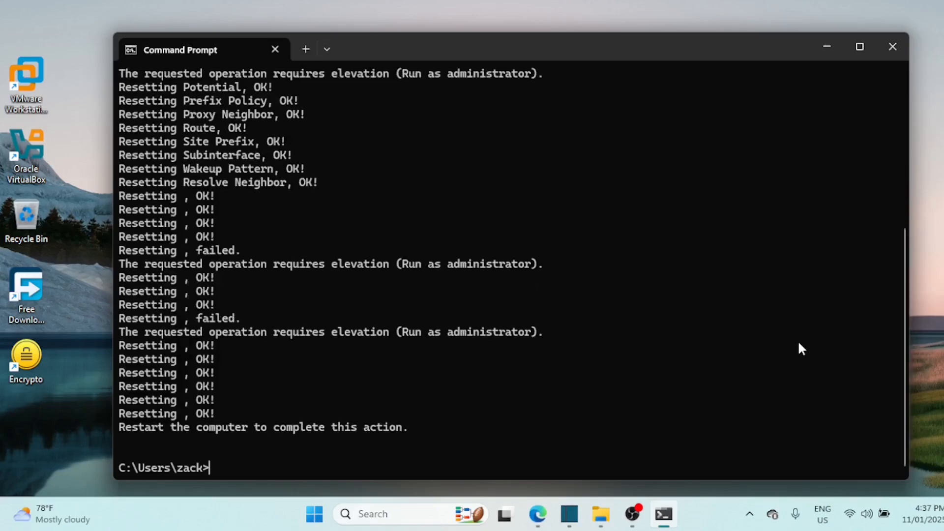
drag(906, 306, 888, 148)
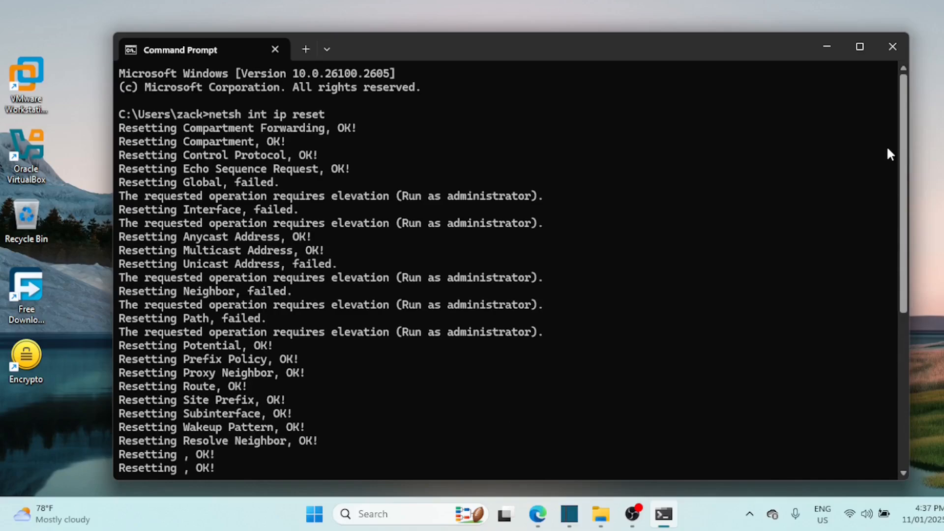
drag(887, 152, 872, 357)
Close the current Command Prompt window and relaunch Command Prompt as administrator
key(alt+F4)
click(393, 515)
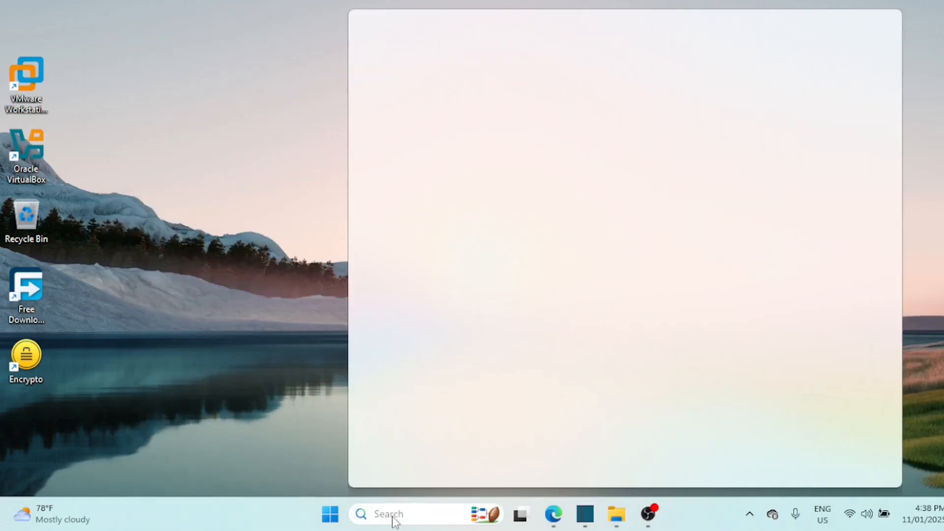
text(cmd)
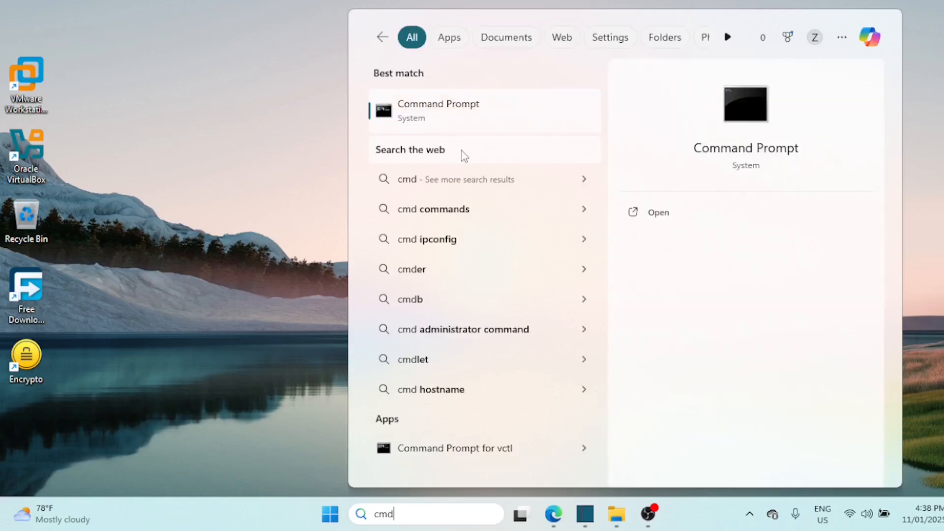
right_click(436, 117)
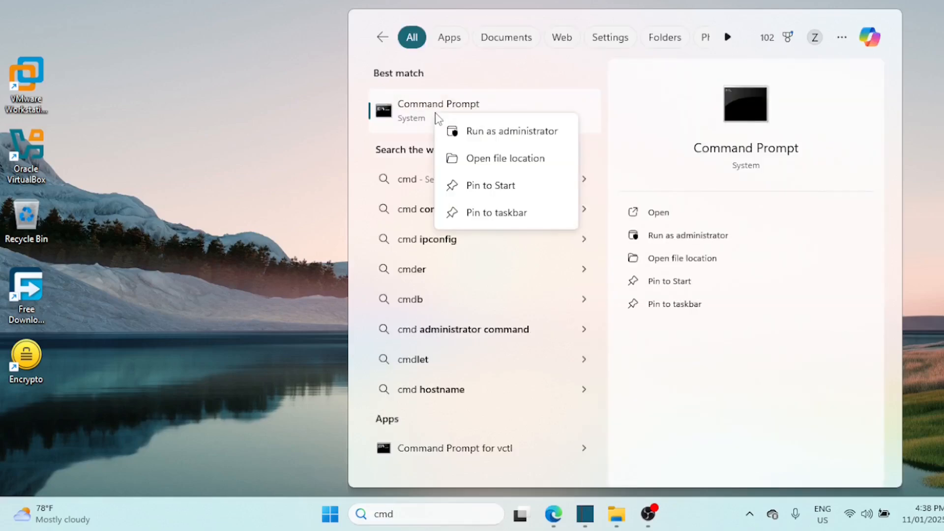
click(461, 132)
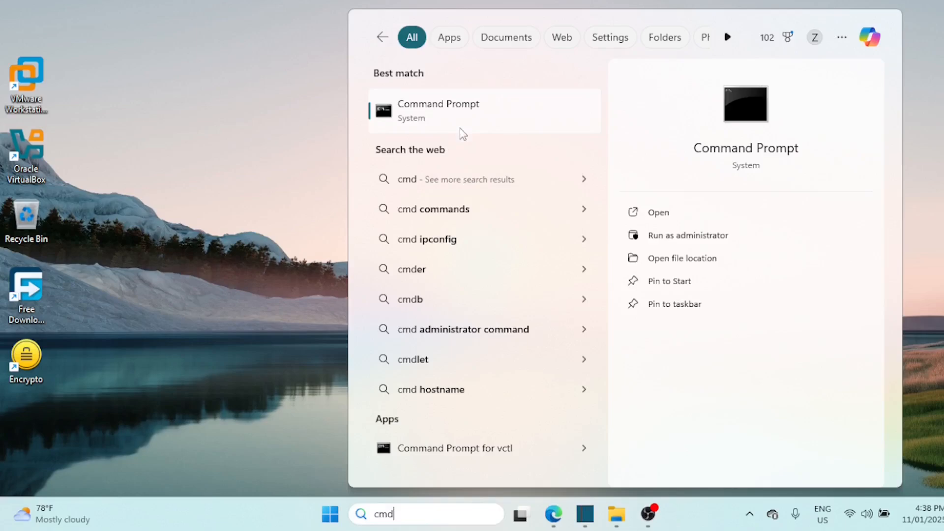